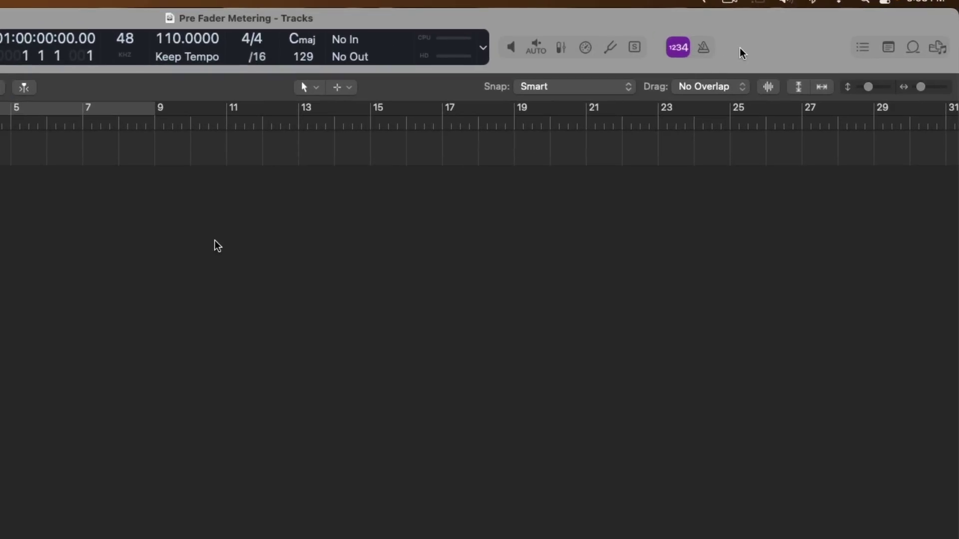
Step: Bring up the control bar's customization settings from its context menu
{"action": "right_click", "coordinate": [740, 49]}
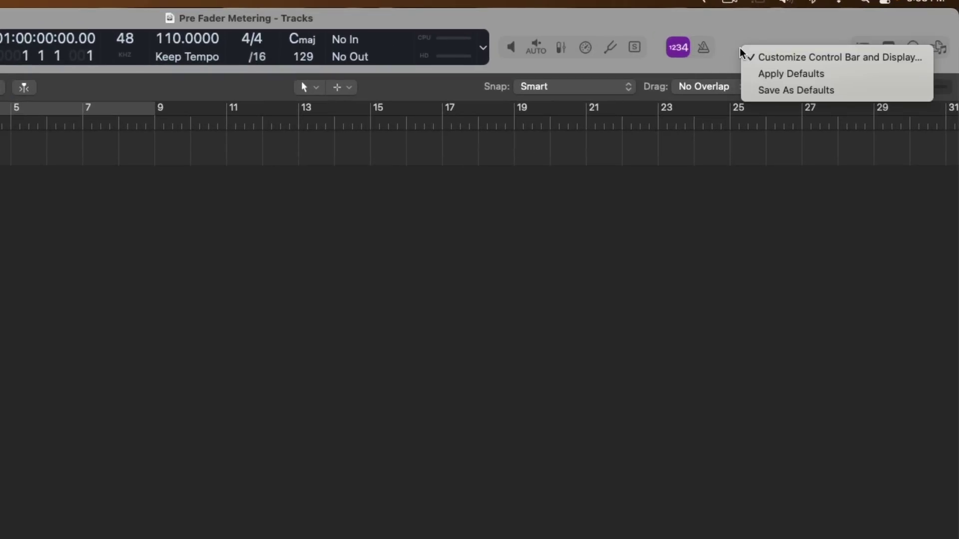
{"action": "left_click", "coordinate": [738, 47]}
{"action": "right_click", "coordinate": [738, 49]}
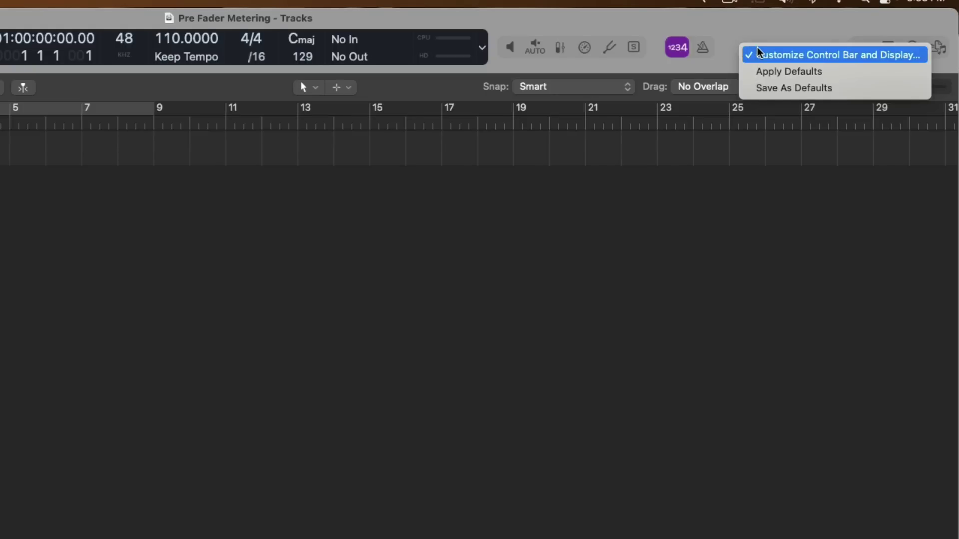
{"action": "left_click", "coordinate": [758, 54]}
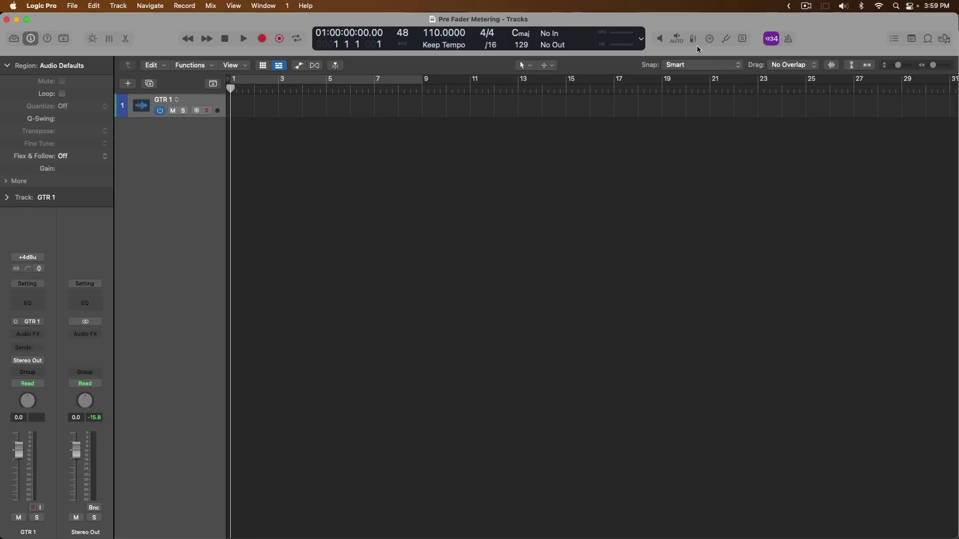
Step: Show the Mixer with X and leave Pre Fader Metering switched on
{"action": "key", "text": "x"}
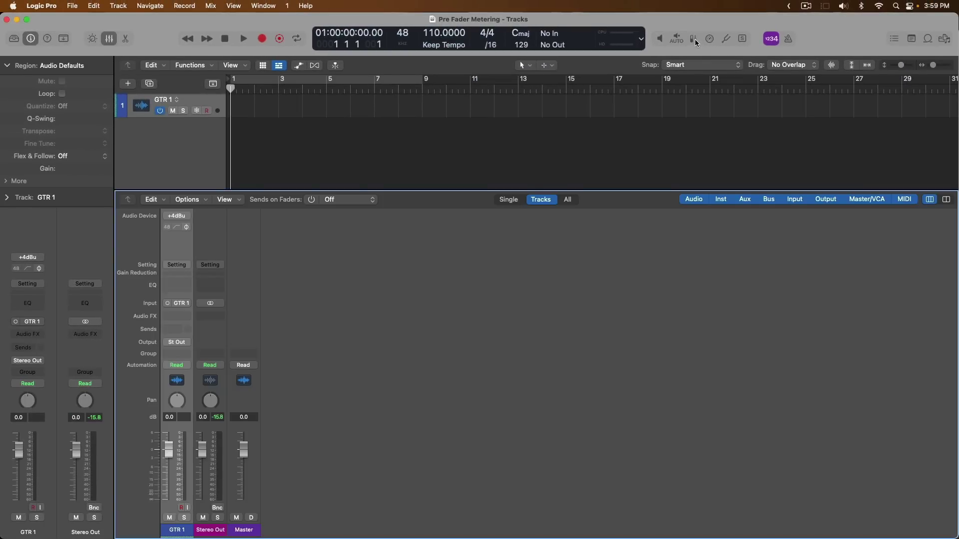
{"action": "left_click", "coordinate": [694, 39]}
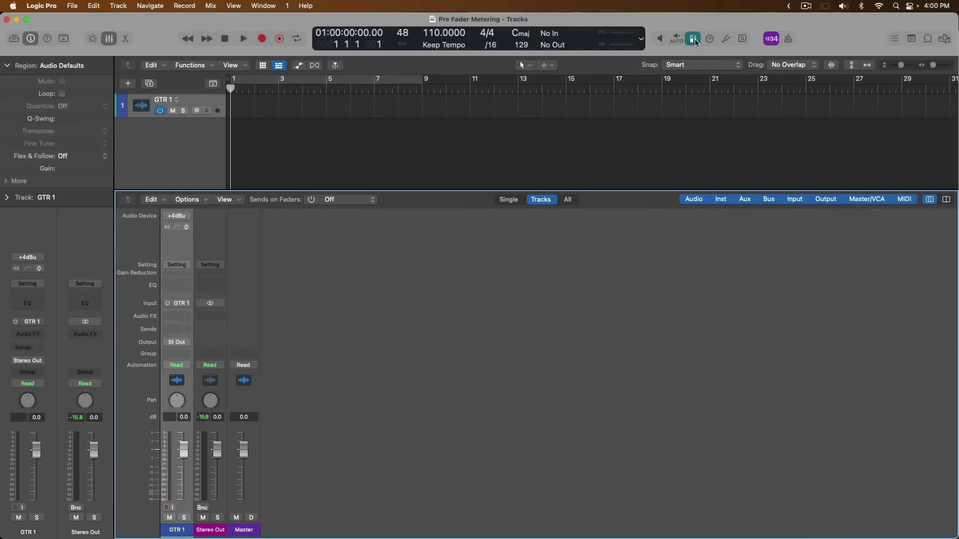
{"action": "left_click", "coordinate": [694, 39]}
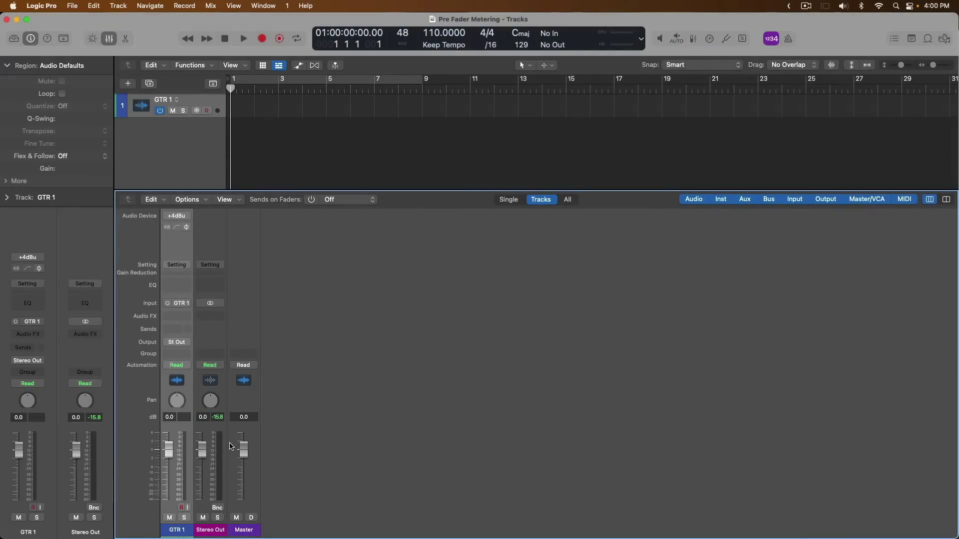
{"action": "left_click", "coordinate": [694, 39]}
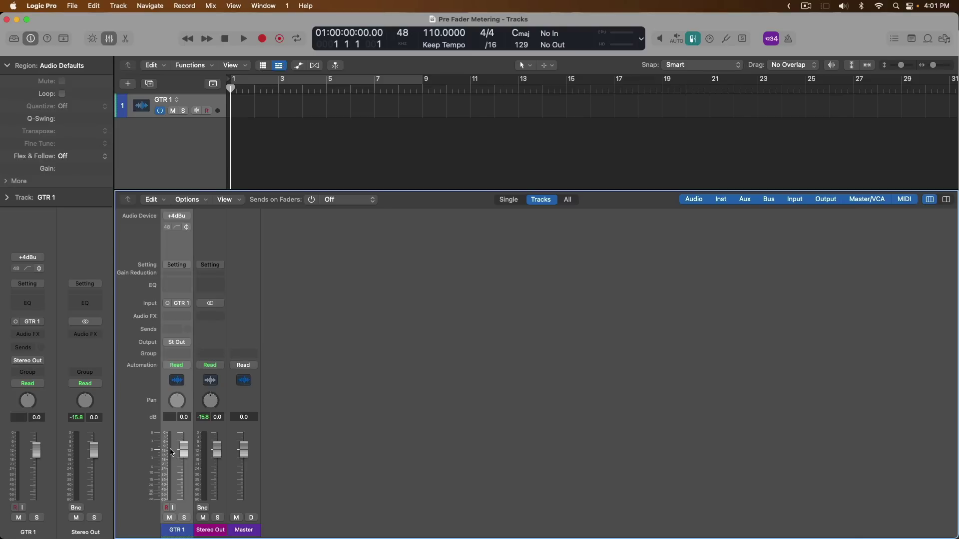
Step: Test the GTR 1 fader (-7, -1.3, -6 dB), turn pre-fader metering off, and reset it to 0.0 dB
{"action": "left_click_drag", "start_coordinate": [183, 449], "coordinate": [180, 424]}
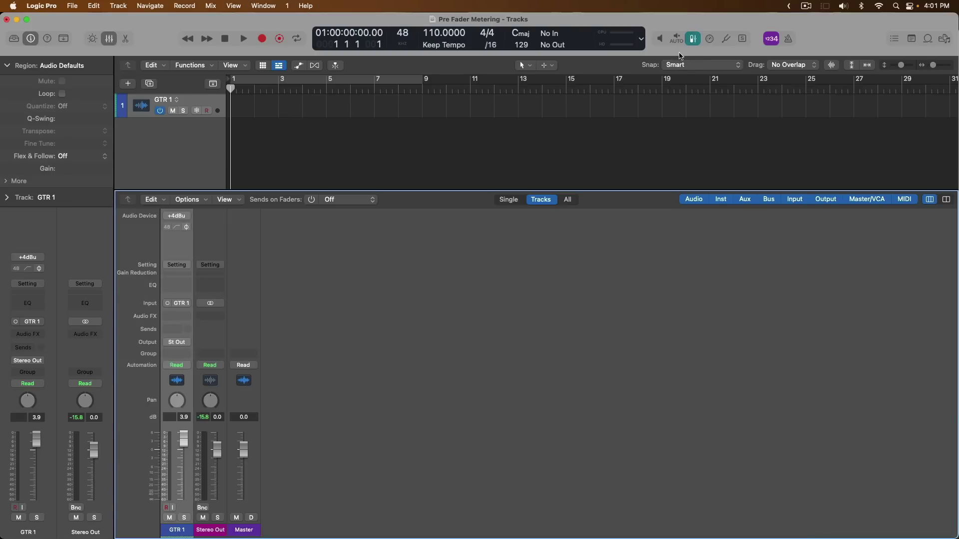
{"action": "left_click", "coordinate": [691, 40]}
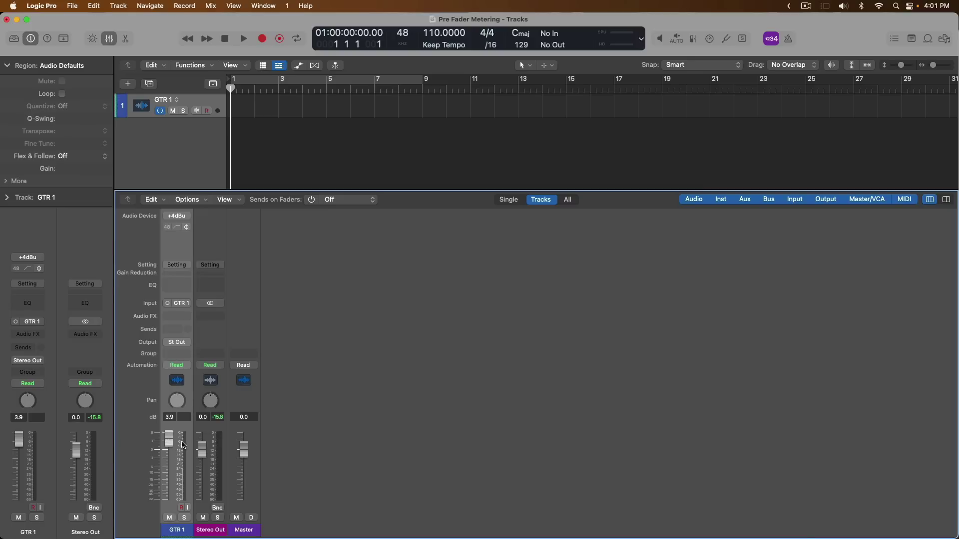
{"action": "mouse_move", "coordinate": [168, 439]}
{"action": "left_mouse_down"}
{"action": "mouse_move", "coordinate": [169, 469]}
{"action": "mouse_move", "coordinate": [169, 452]}
{"action": "left_mouse_up"}
{"action": "left_click", "coordinate": [170, 452], "text": "alt"}
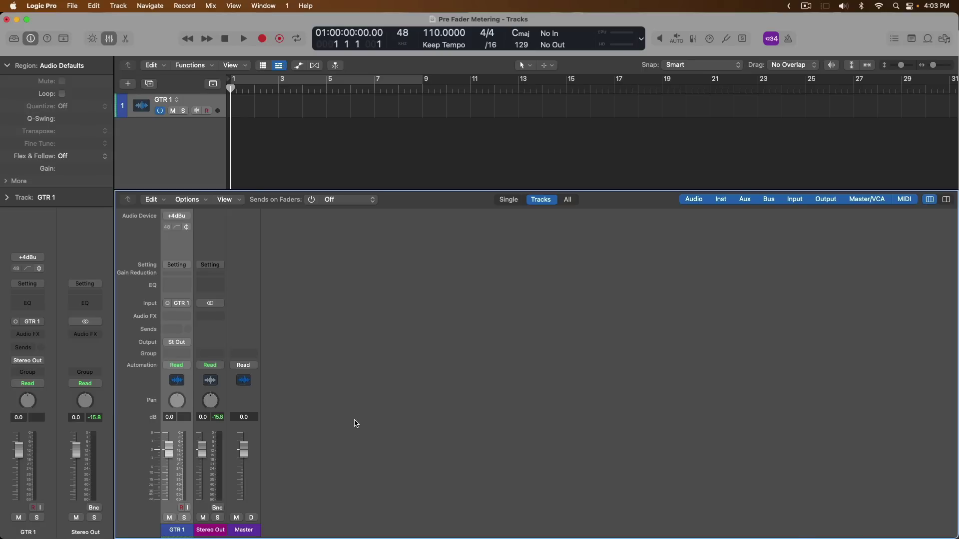
{"action": "left_click_drag", "start_coordinate": [169, 450], "coordinate": [167, 482]}
{"action": "left_click", "coordinate": [170, 472], "text": "alt"}
Step: Insert a Utility > Gain plug-in on GTR 1 and move its window aside
{"action": "left_click", "coordinate": [177, 316]}
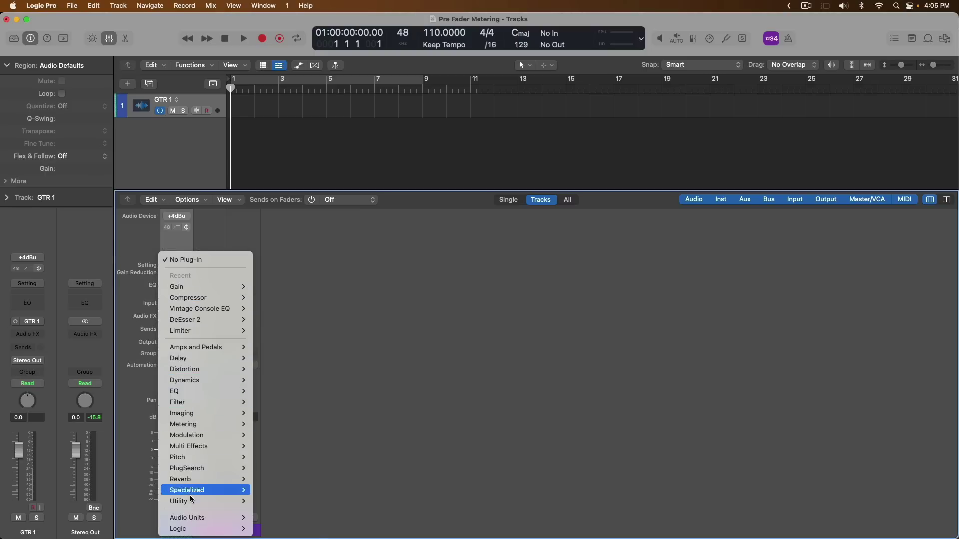
{"action": "mouse_move", "coordinate": [247, 501]}
{"action": "left_click", "coordinate": [330, 505]}
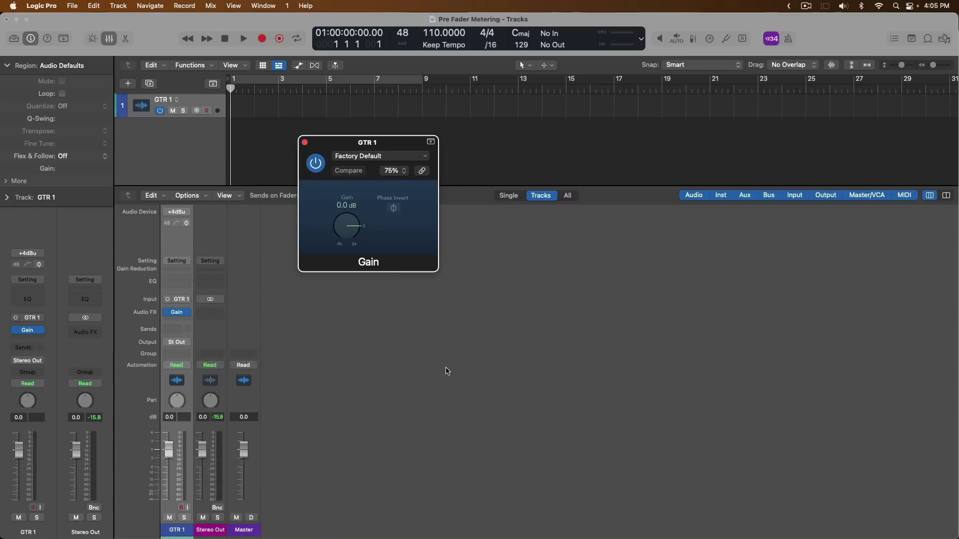
{"action": "left_click_drag", "start_coordinate": [420, 147], "coordinate": [452, 284]}
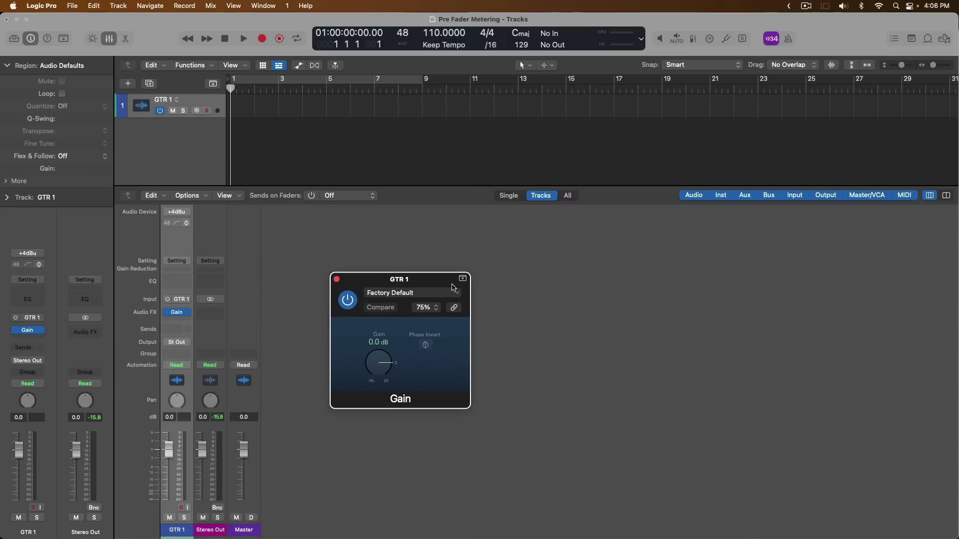
Step: Turn on recording monitoring mode and record-arm the GTR 1 track
{"action": "left_click", "coordinate": [212, 103]}
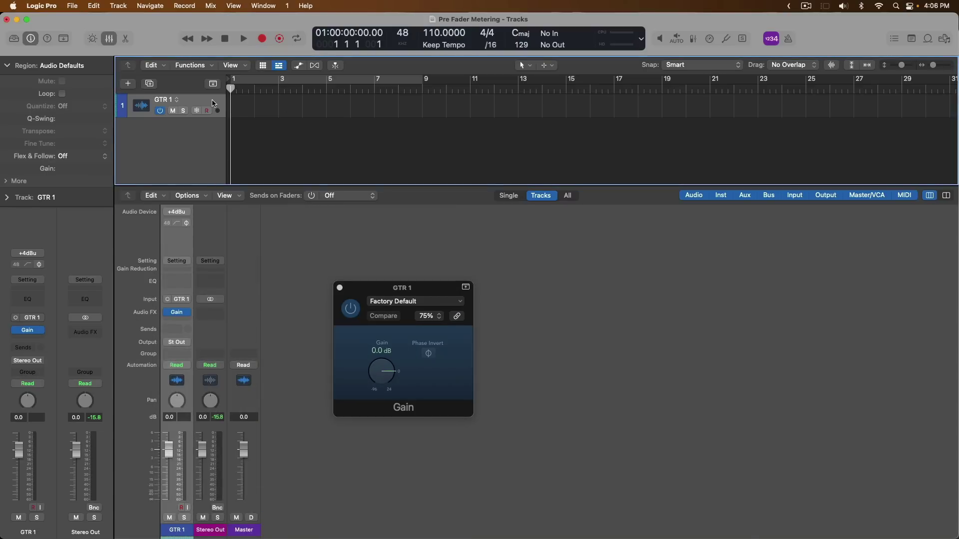
{"action": "scroll", "coordinate": [213, 104], "scroll_direction": "up", "scroll_amount": 5}
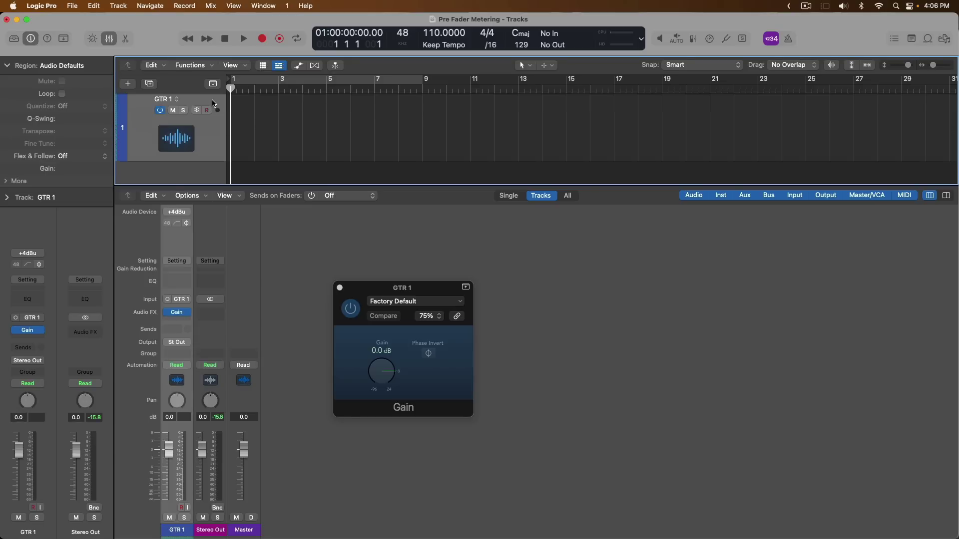
{"action": "scroll", "coordinate": [213, 104], "scroll_direction": "up", "scroll_amount": 1}
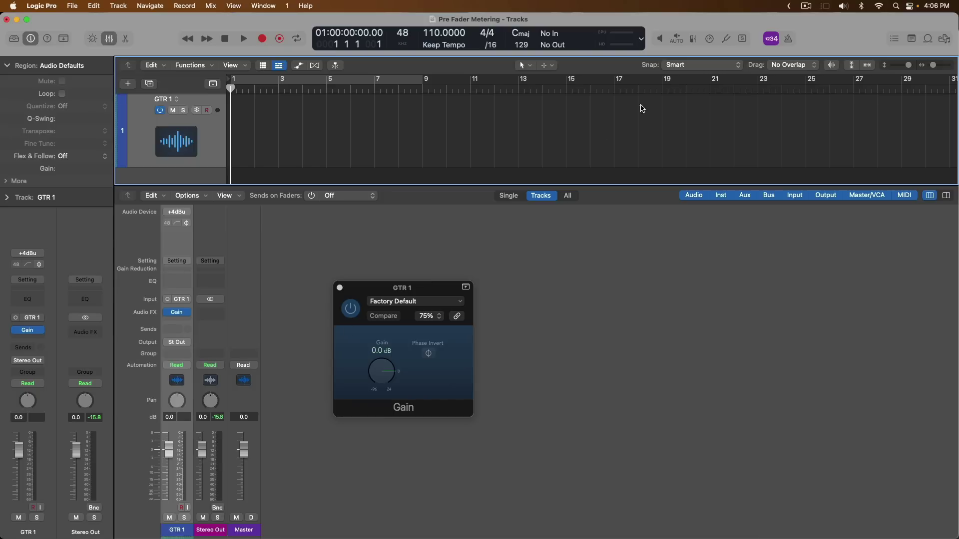
{"action": "left_click", "coordinate": [660, 41]}
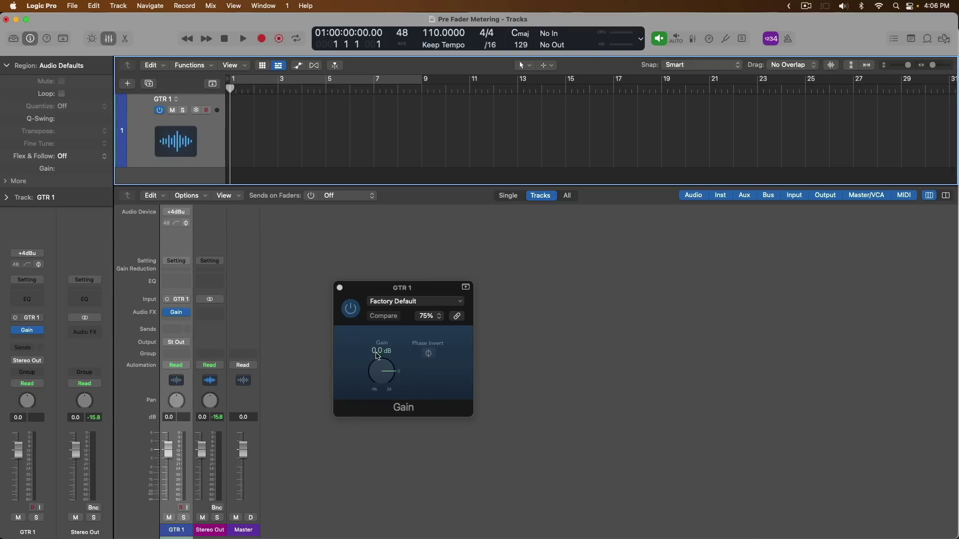
{"action": "left_click", "coordinate": [181, 507]}
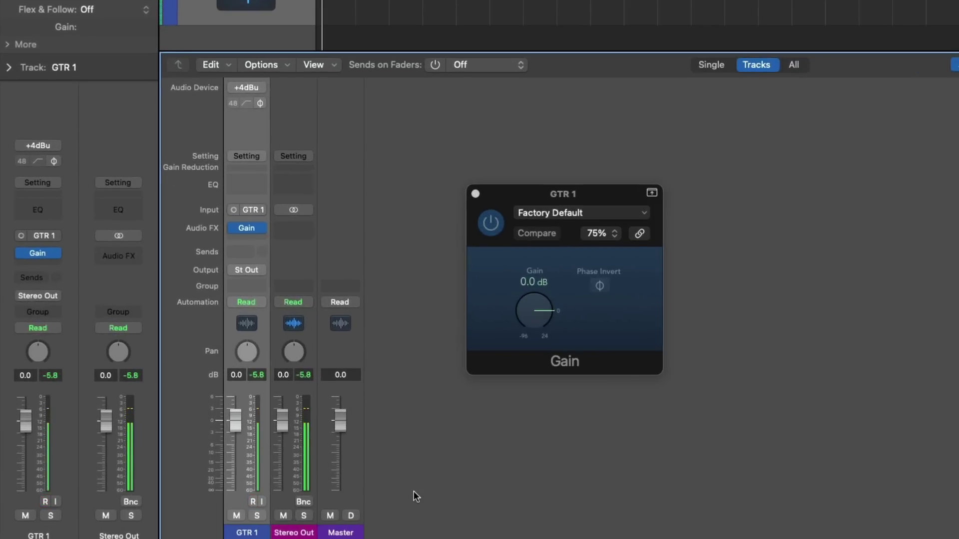
Step: Switch pre-fader metering on with R, clear the peaks, and lower GTR 1 to -23.5 dB
{"action": "key", "text": "r"}
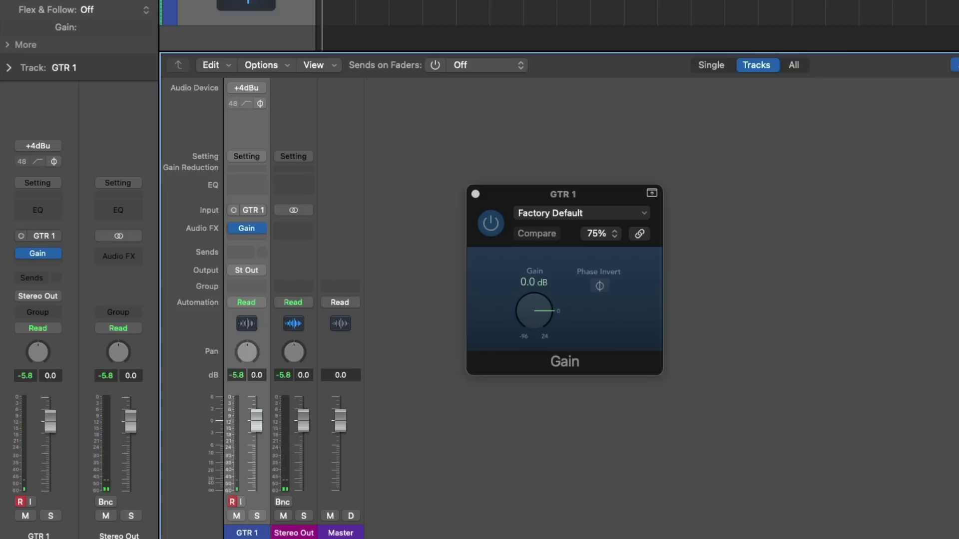
{"action": "left_click", "coordinate": [235, 376]}
{"action": "left_click_drag", "start_coordinate": [257, 421], "coordinate": [256, 474]}
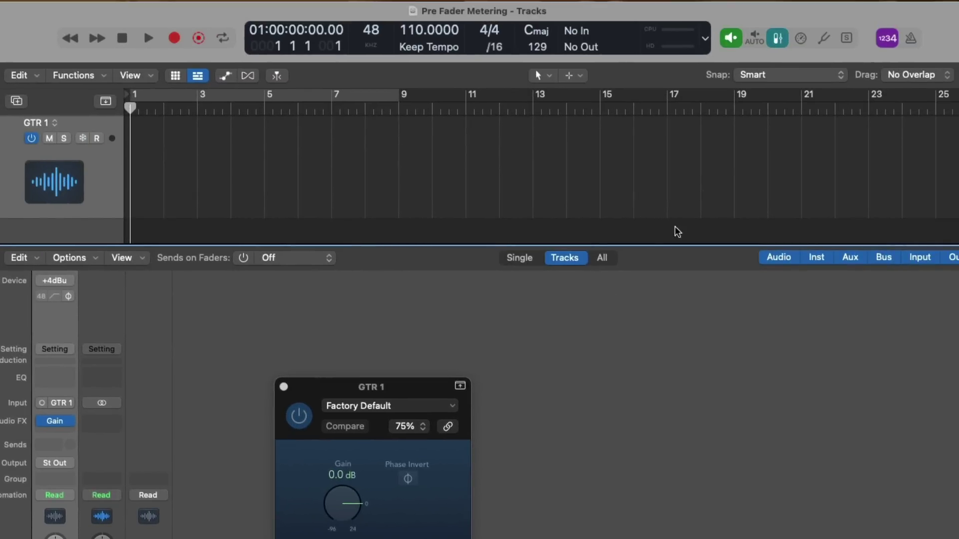
Step: Switch Pre Fader Metering off in the control bar, leaving GTR 1 at -23.5 dB
{"action": "left_click", "coordinate": [778, 39]}
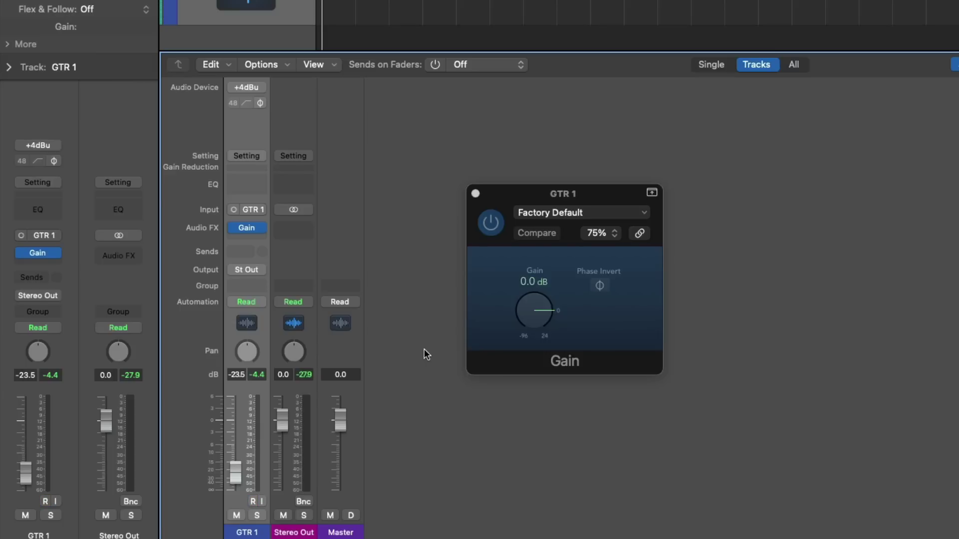
Step: Set the GTR 1 Gain plug-in to -30.1 dB and record-arm GTR 1
{"action": "left_click", "coordinate": [481, 274]}
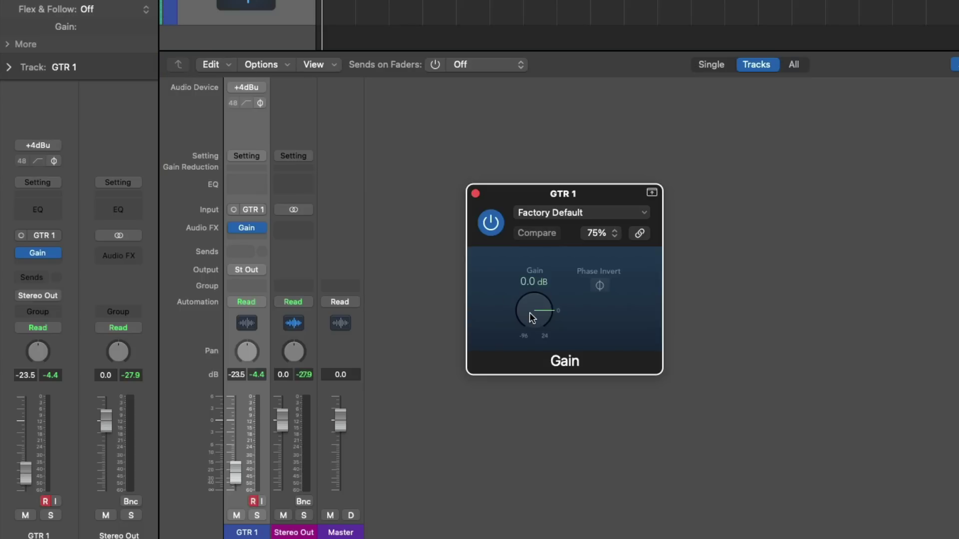
{"action": "scroll", "coordinate": [530, 313], "scroll_direction": "down", "scroll_amount": 15}
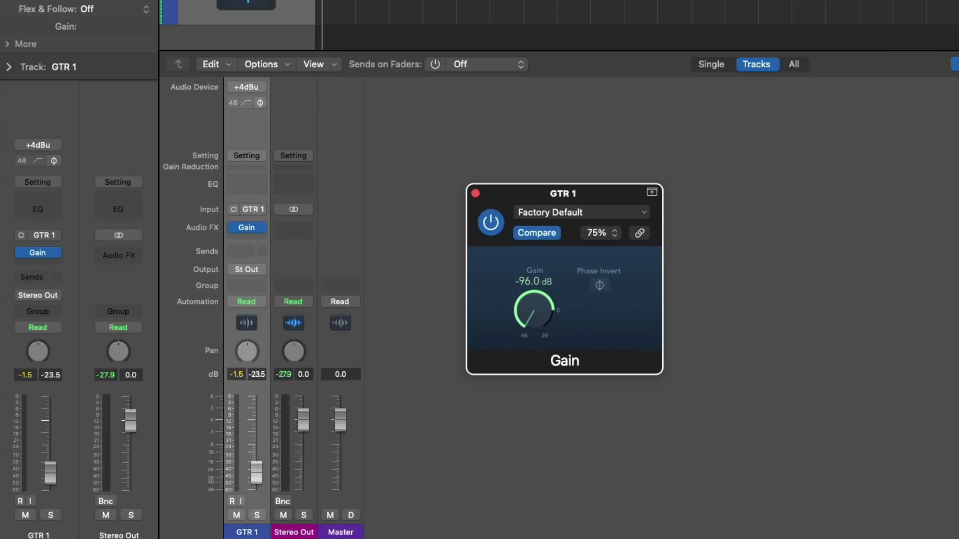
{"action": "left_click", "coordinate": [232, 501]}
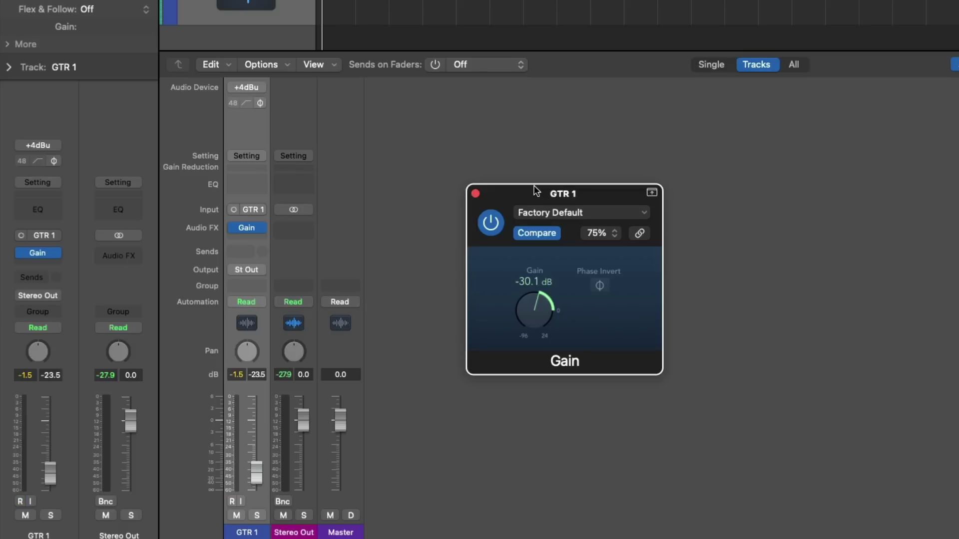
Step: Reset GTR 1's fader to 0 dB, enable input monitoring, clear peaks, and bypass its Gain plug-in
{"action": "left_click", "coordinate": [259, 468], "text": "alt"}
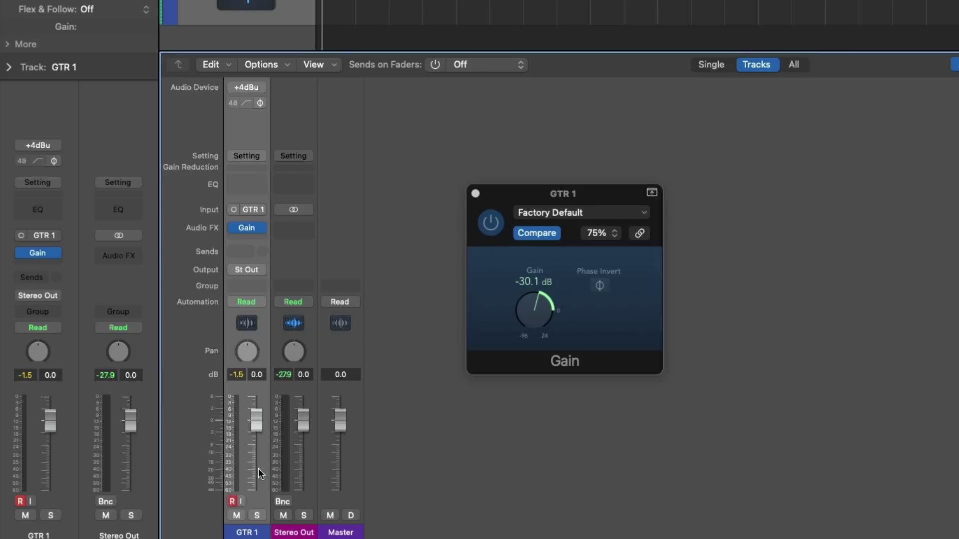
{"action": "left_click", "coordinate": [241, 501]}
{"action": "left_click", "coordinate": [237, 375]}
{"action": "left_click", "coordinate": [232, 228]}
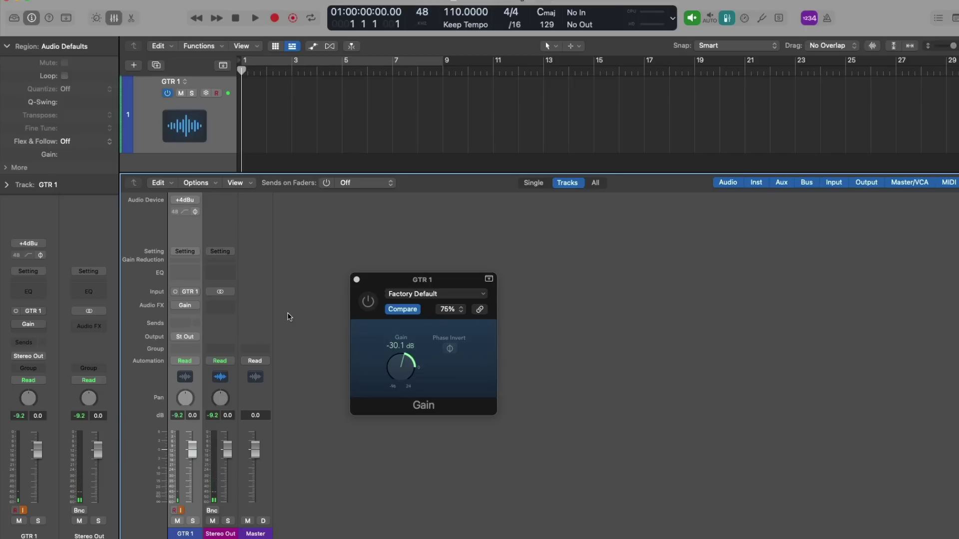
Step: Re-enable the Gain plug-in, turn pre-fader metering on, clear peaks, and drop GTR 1 to -∞ during playback
{"action": "left_click", "coordinate": [367, 302]}
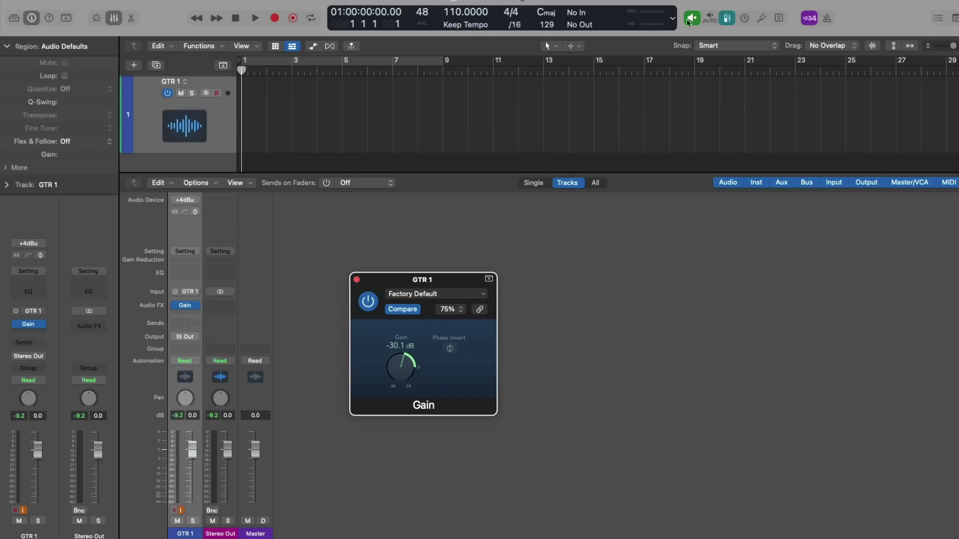
{"action": "left_click", "coordinate": [727, 18]}
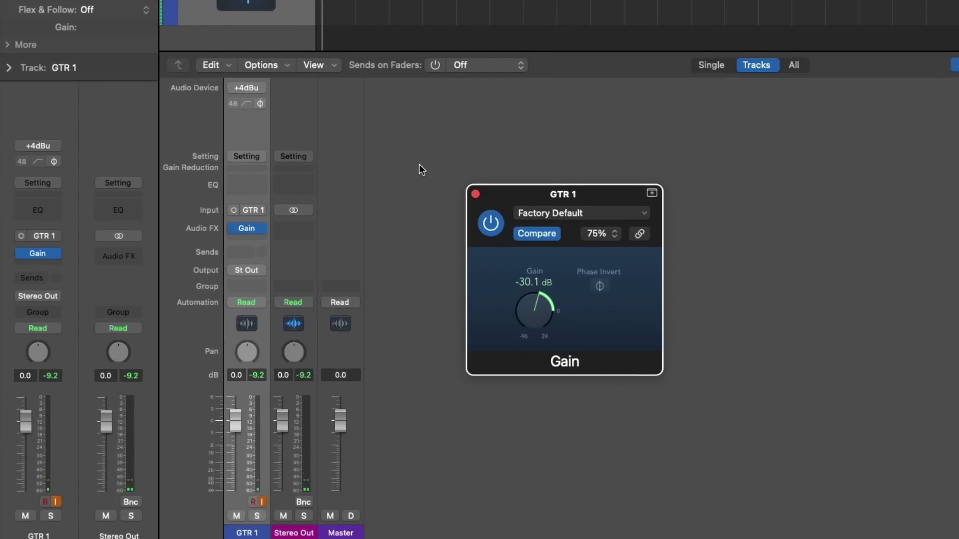
{"action": "left_click", "coordinate": [257, 375]}
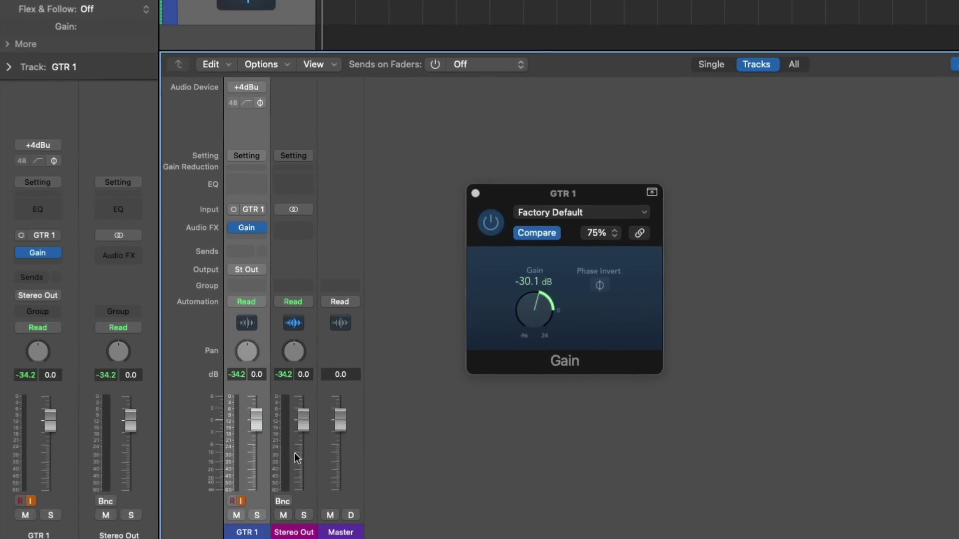
{"action": "left_click", "coordinate": [240, 376]}
{"action": "key", "text": "space"}
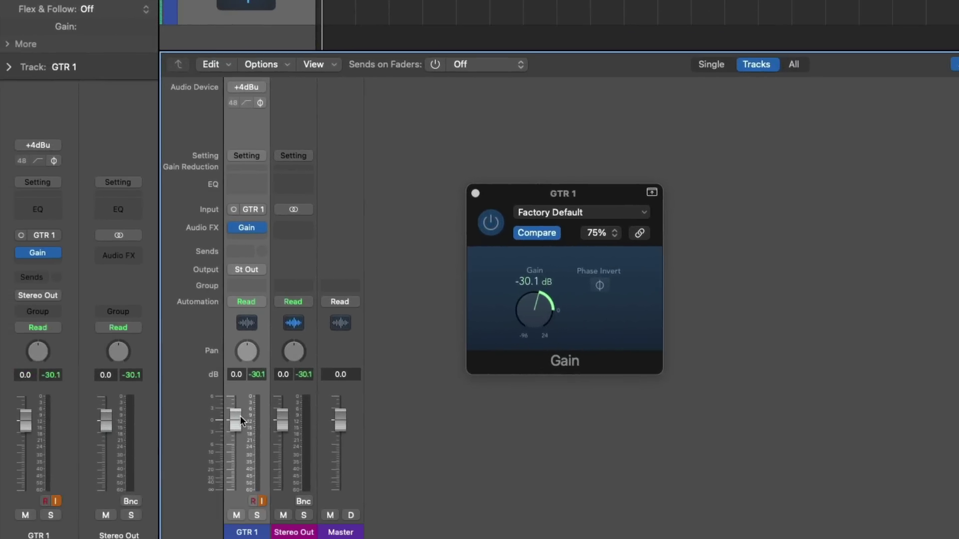
{"action": "left_click_drag", "start_coordinate": [240, 420], "coordinate": [236, 497]}
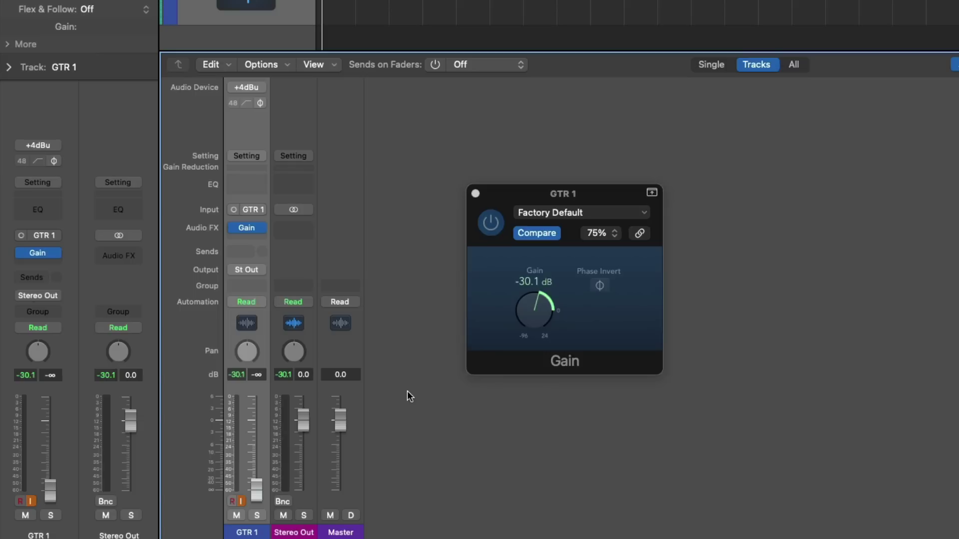
Step: Turn off GTR 1 input monitoring, close the Gain window, and hide the Mixer
{"action": "left_click", "coordinate": [241, 501]}
{"action": "left_click", "coordinate": [473, 194]}
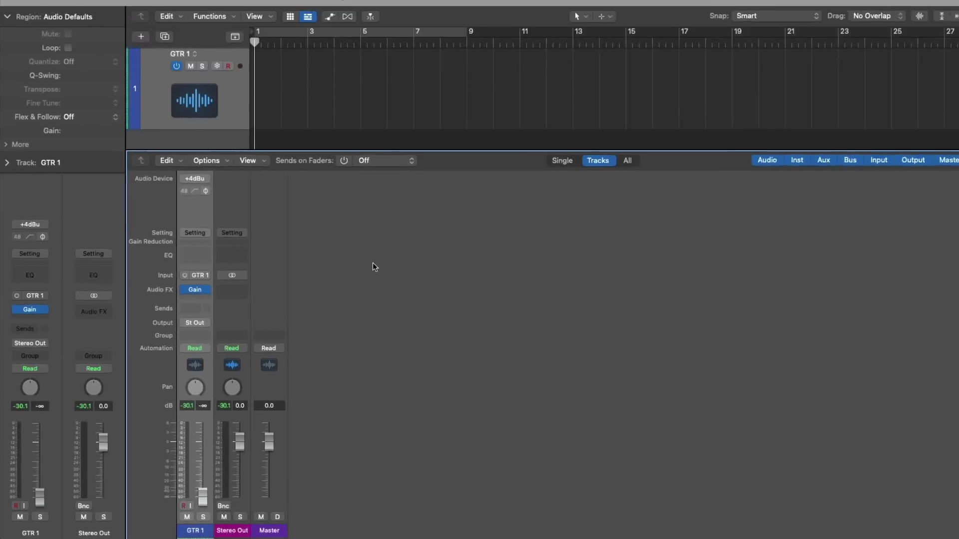
{"action": "key", "text": "x"}
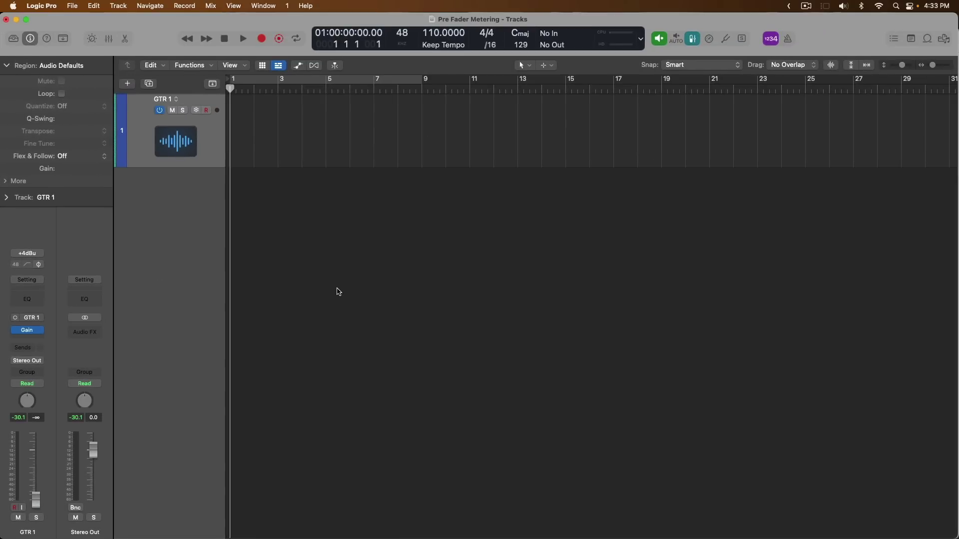
Step: Create a Drummer track with Option-Cmd-N, then hide the Library and Drummer editor
{"action": "key", "text": "alt+super+n"}
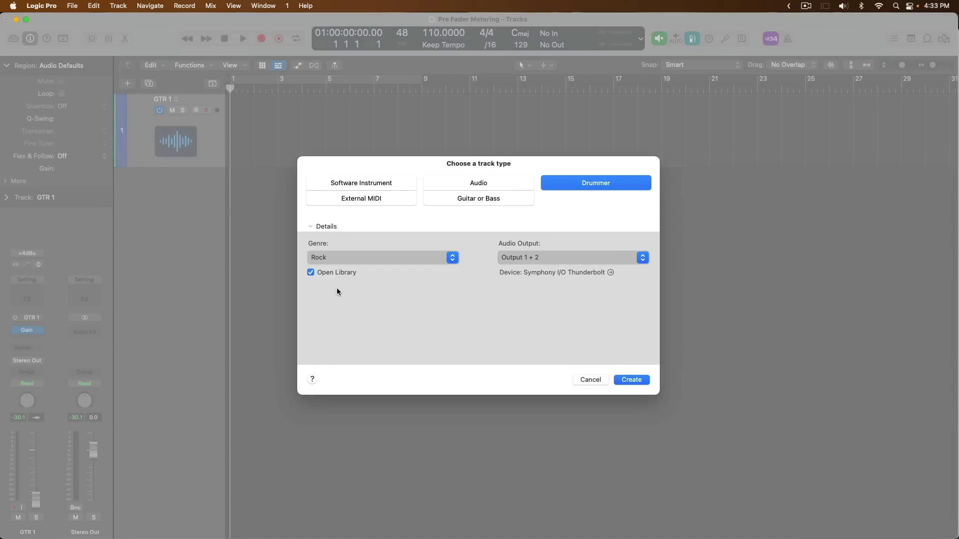
{"action": "key", "text": "Return"}
{"action": "key", "text": "y"}
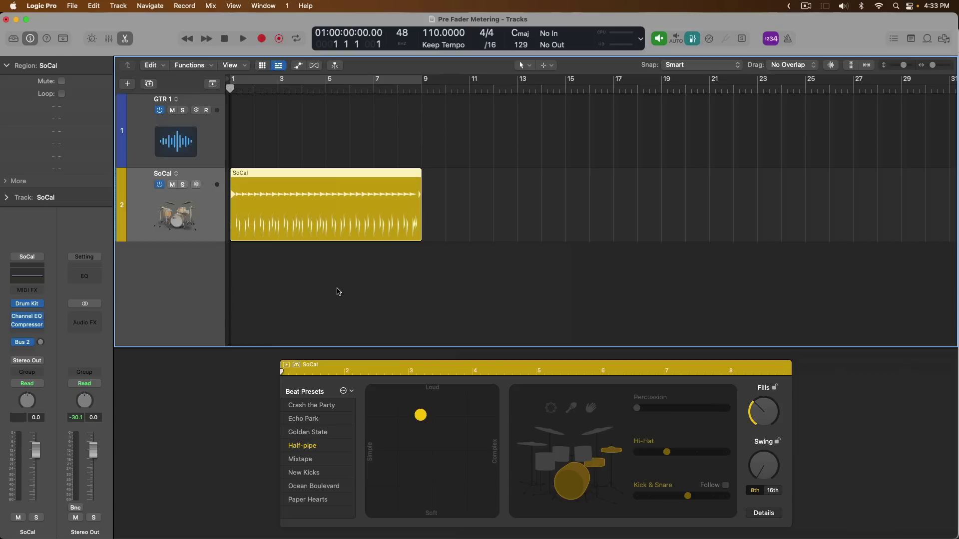
{"action": "key", "text": "e"}
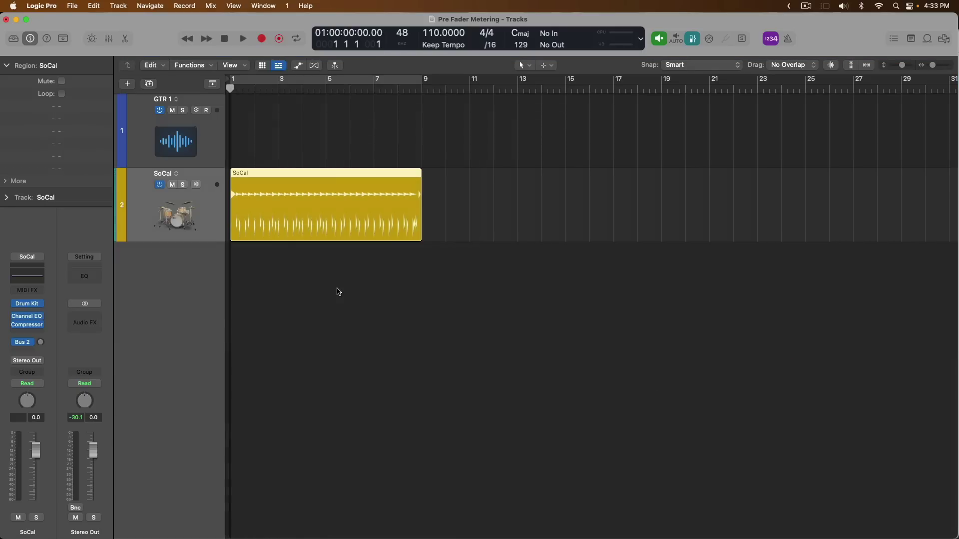
Step: Turn pre-fader metering off, inspect SoCal's Drum Kit Designer, Channel EQ and Compressor, then play
{"action": "left_click", "coordinate": [692, 40]}
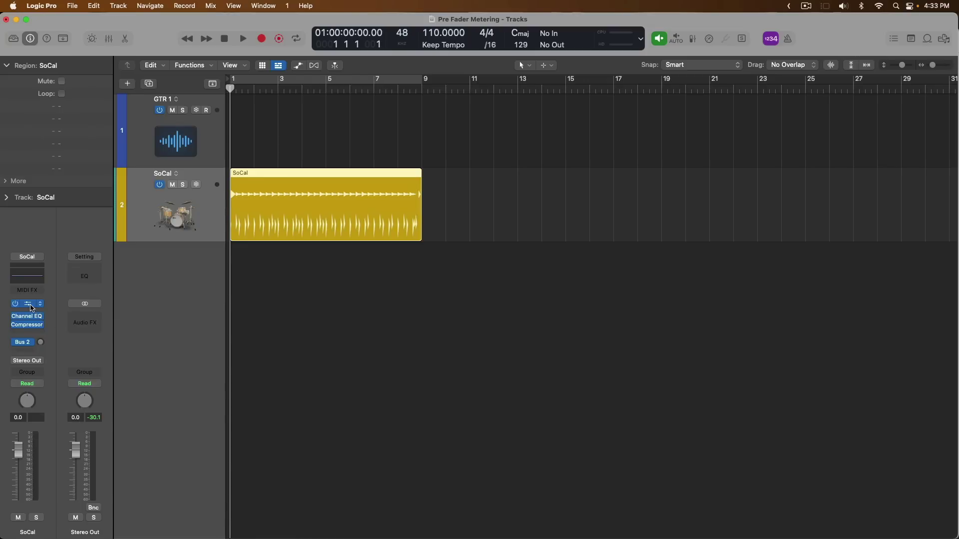
{"action": "left_click", "coordinate": [29, 304]}
{"action": "left_click", "coordinate": [28, 316]}
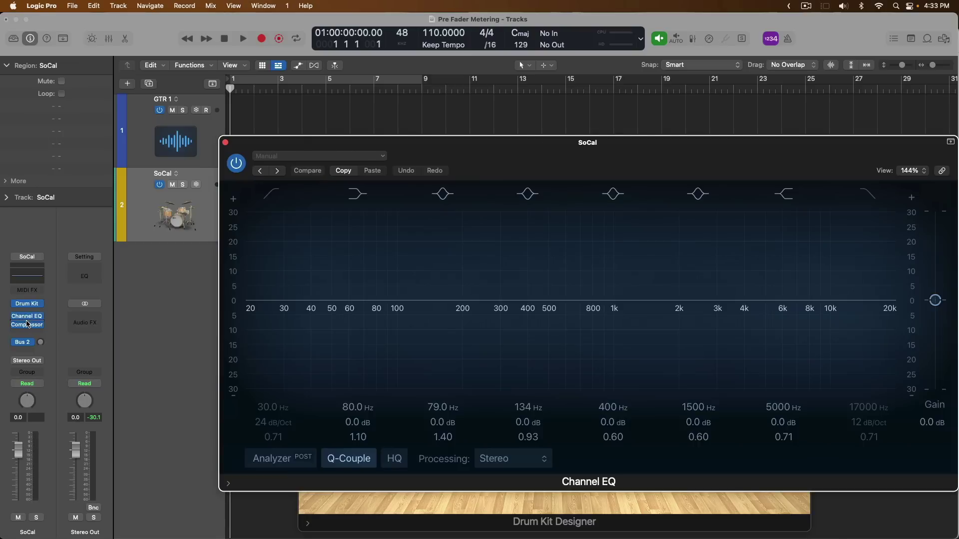
{"action": "left_click", "coordinate": [28, 324]}
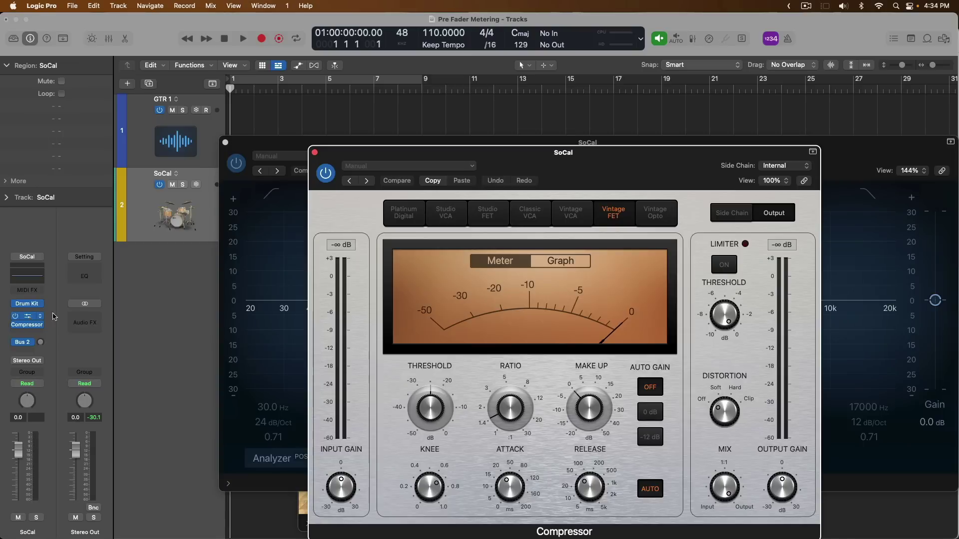
{"action": "left_click", "coordinate": [314, 152], "text": "alt"}
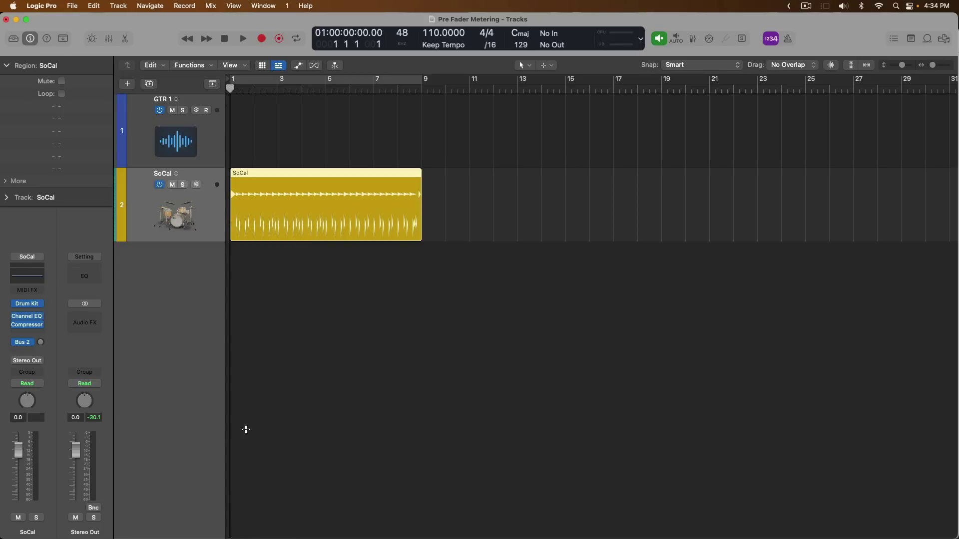
{"action": "key", "text": "space"}
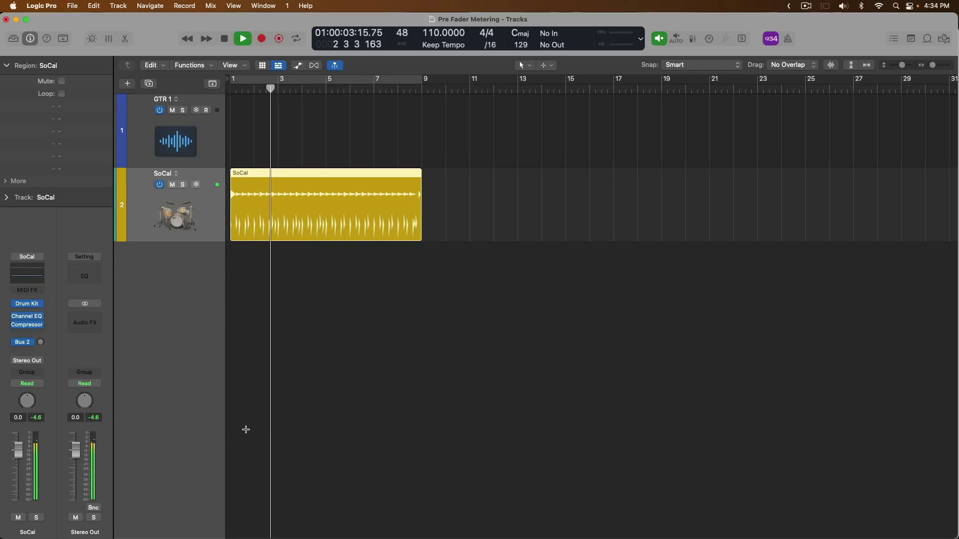
Step: Lower the SoCal fader to -10.0 dB and play the drums from the start
{"action": "key", "text": "space"}
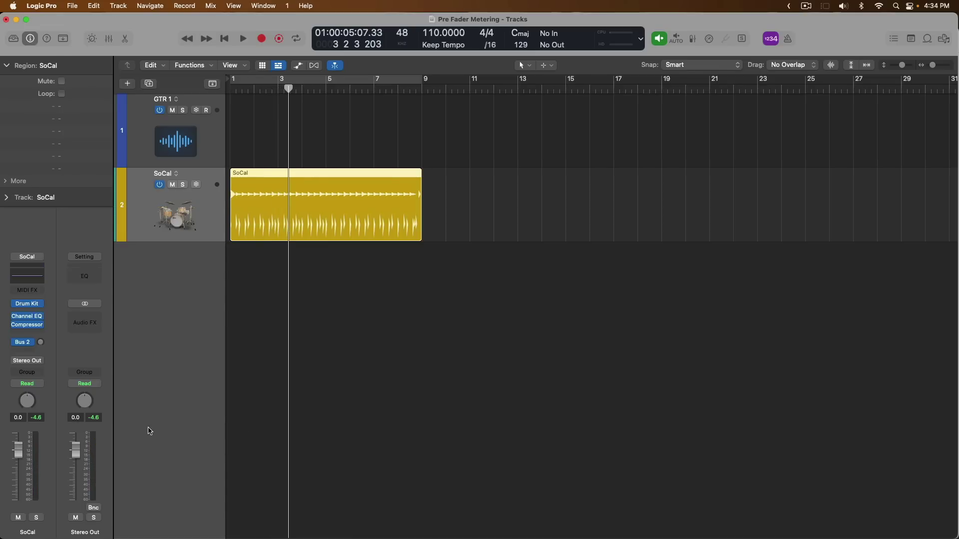
{"action": "left_click_drag", "start_coordinate": [18, 450], "coordinate": [16, 492]}
{"action": "key", "text": "Return"}
{"action": "key", "text": "space"}
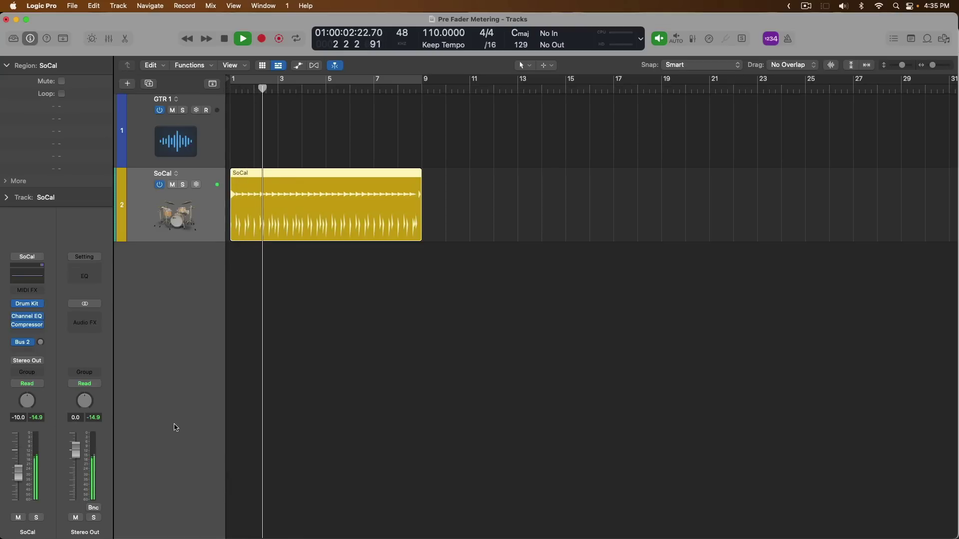
{"action": "key", "text": "space"}
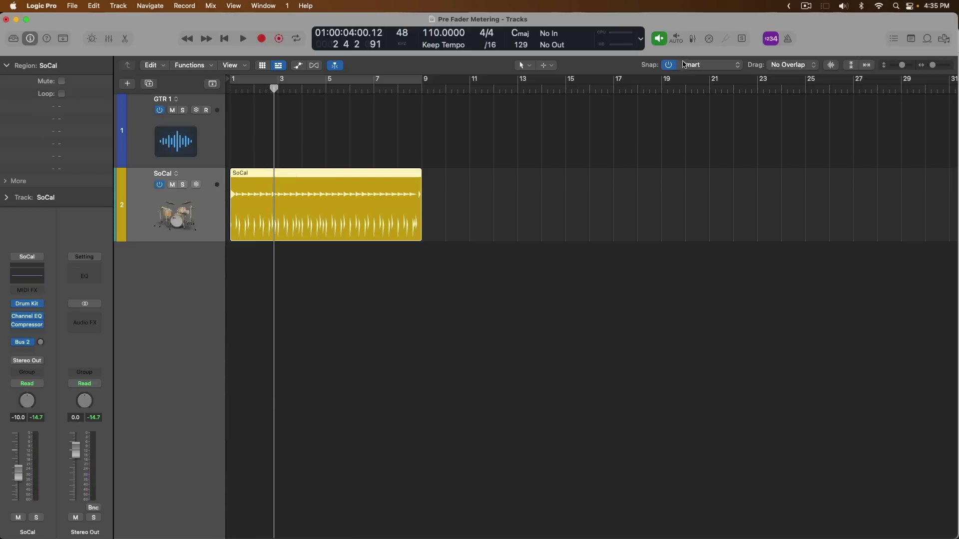
Step: Turn pre-fader metering back on and replay the drums to compare levels
{"action": "left_click", "coordinate": [691, 40]}
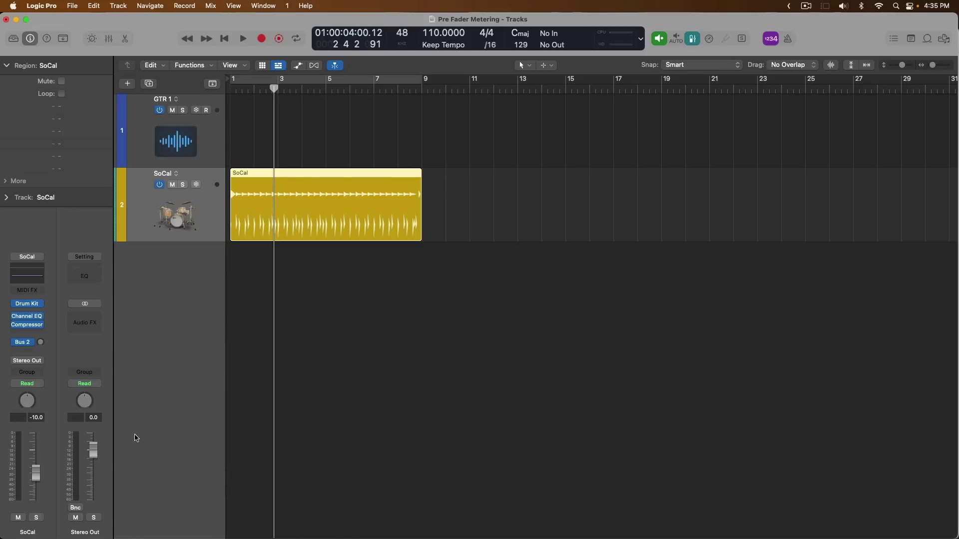
{"action": "key", "text": "Return"}
{"action": "key", "text": "space"}
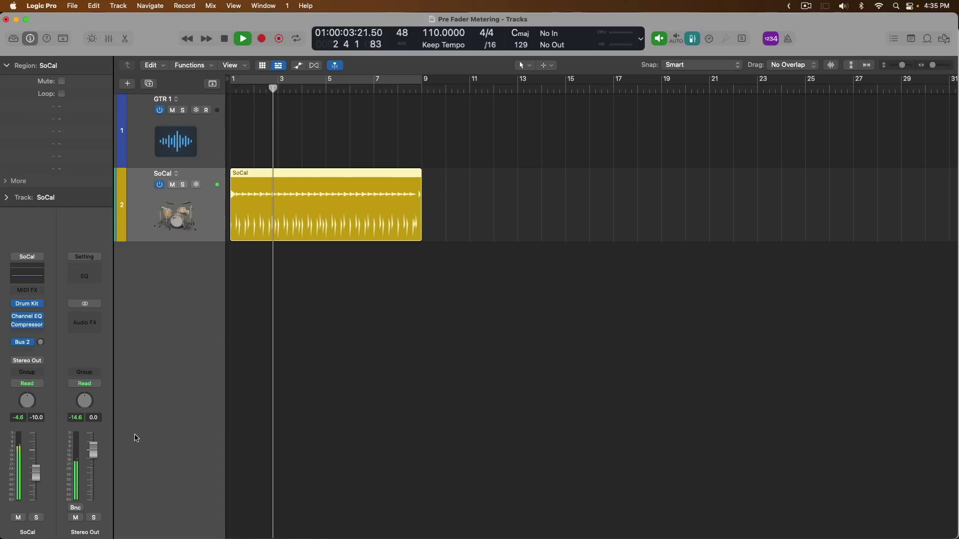
{"action": "key", "text": "space"}
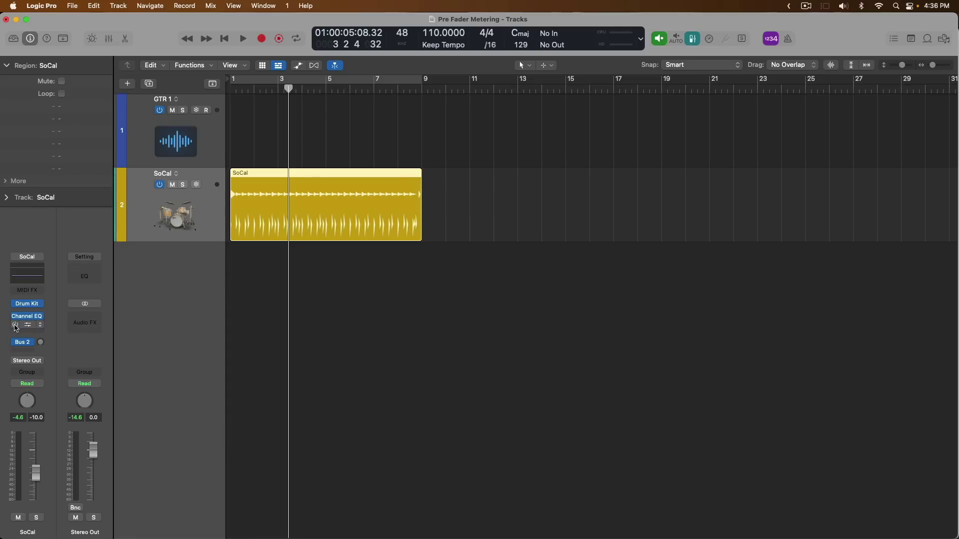
Step: Raise the SoCal Channel EQ gain to +10.0 dB and untick Visualize Master Gain
{"action": "left_click", "coordinate": [27, 316]}
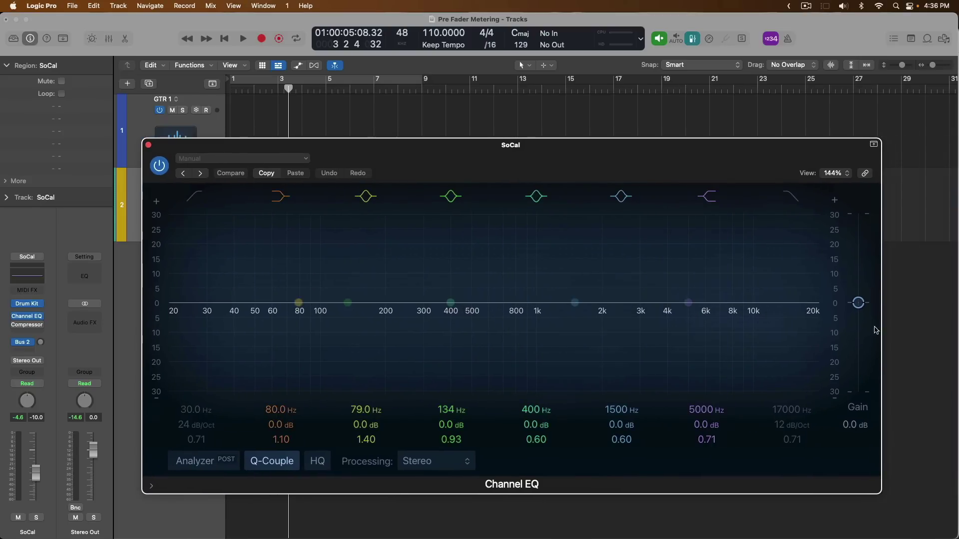
{"action": "left_click_drag", "start_coordinate": [858, 303], "coordinate": [858, 266]}
{"action": "right_click", "coordinate": [839, 312]}
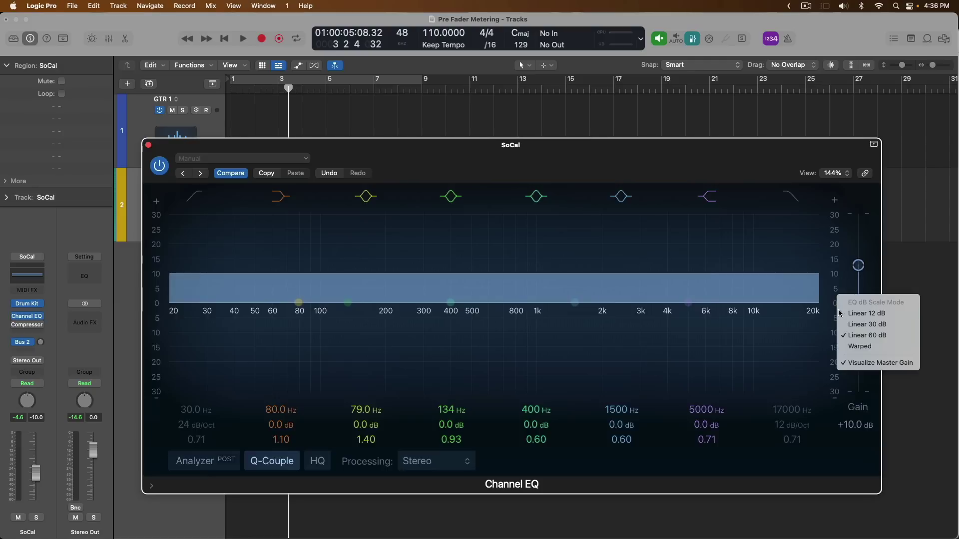
{"action": "left_click", "coordinate": [843, 363]}
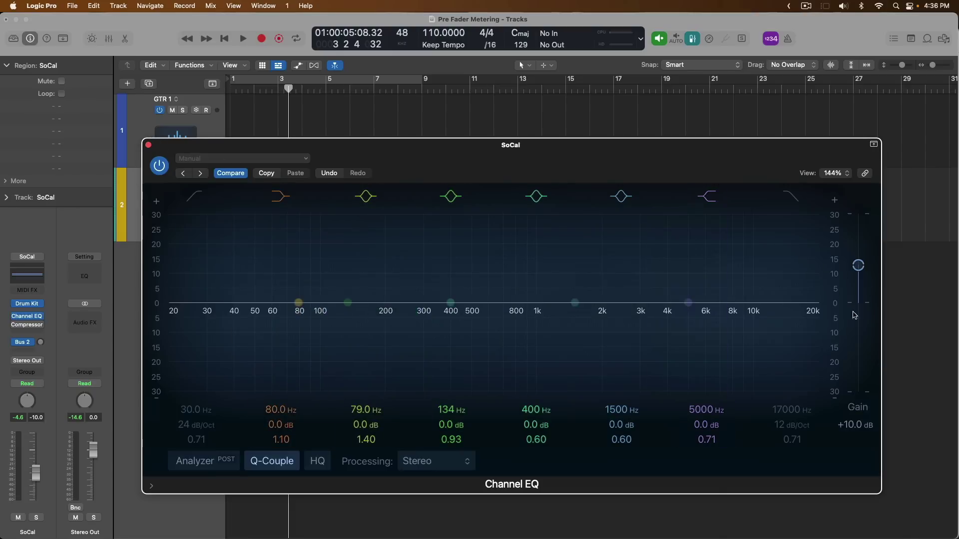
{"action": "left_click", "coordinate": [148, 145]}
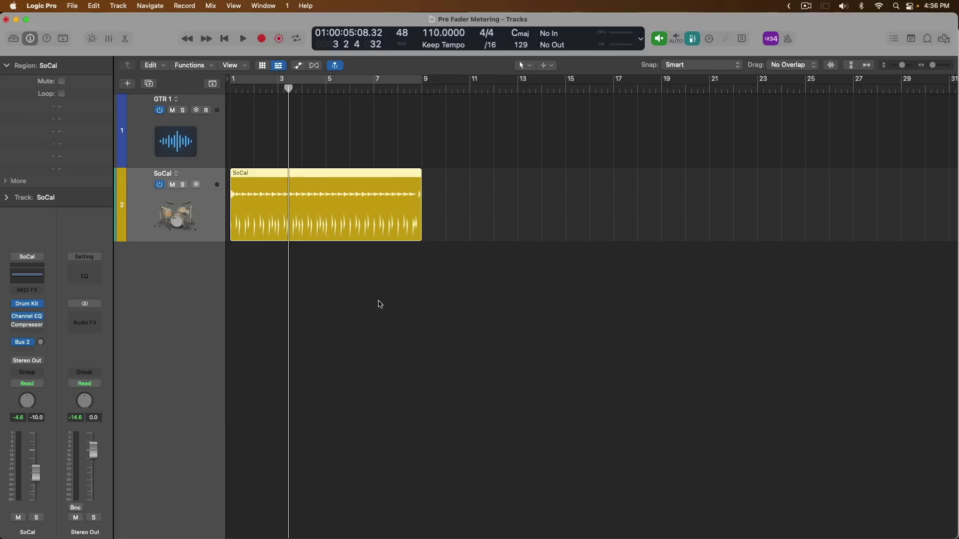
Step: Play the boosted SoCal drums from the start, now peaking at 5.4
{"action": "key", "text": "space"}
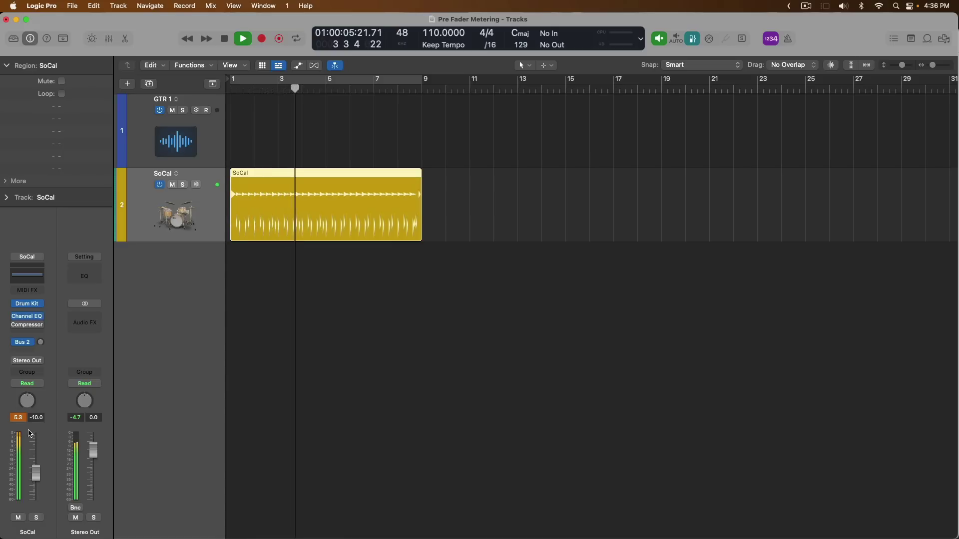
{"action": "key", "text": "space"}
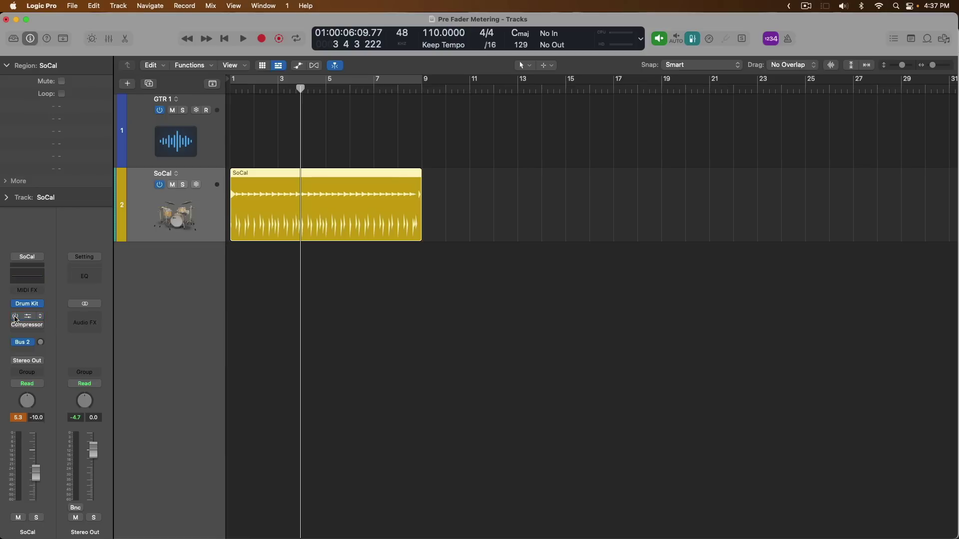
{"action": "key", "text": "Return"}
{"action": "key", "text": "space"}
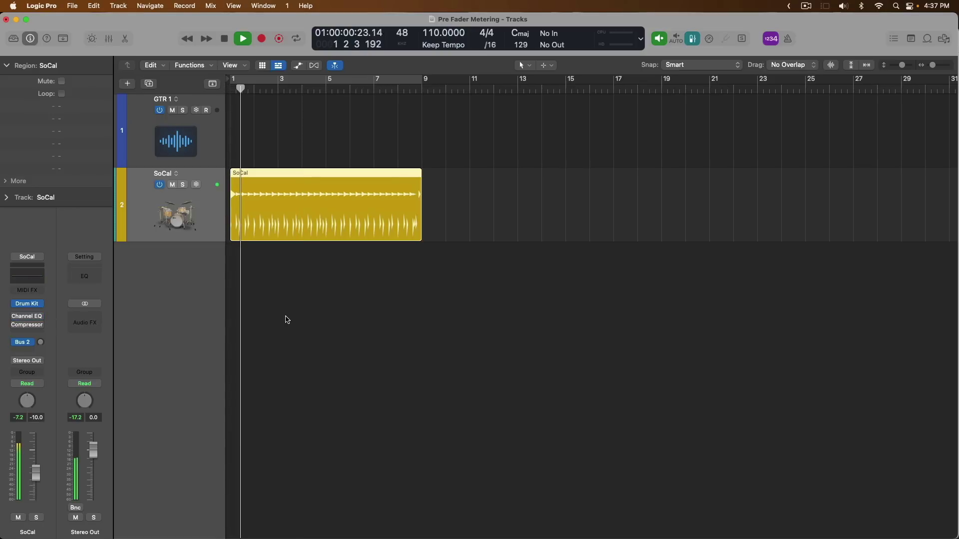
{"action": "key", "text": "space"}
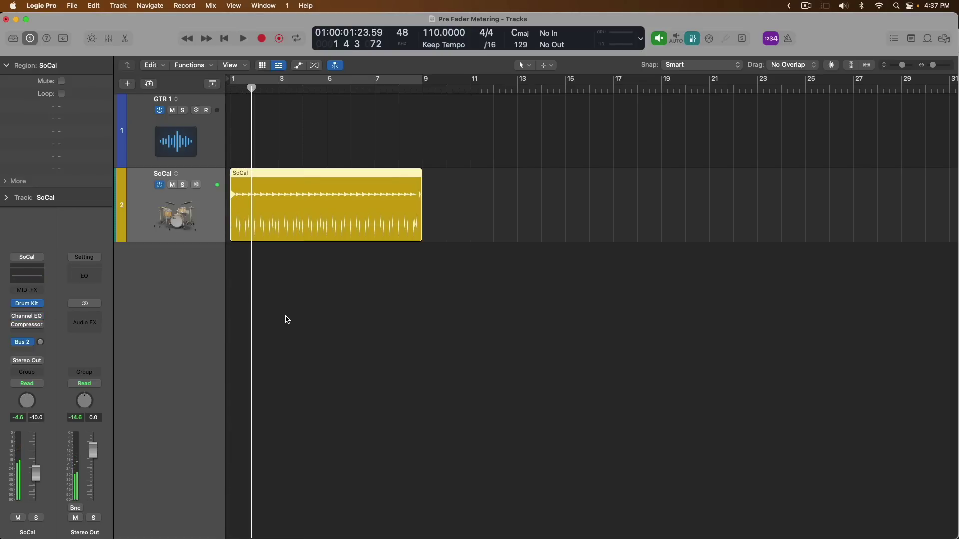
Step: Replay the drums briefly, then bring up the SoCal Compressor set to Vintage FET
{"action": "mouse_move", "coordinate": [21, 320]}
{"action": "key", "text": "space"}
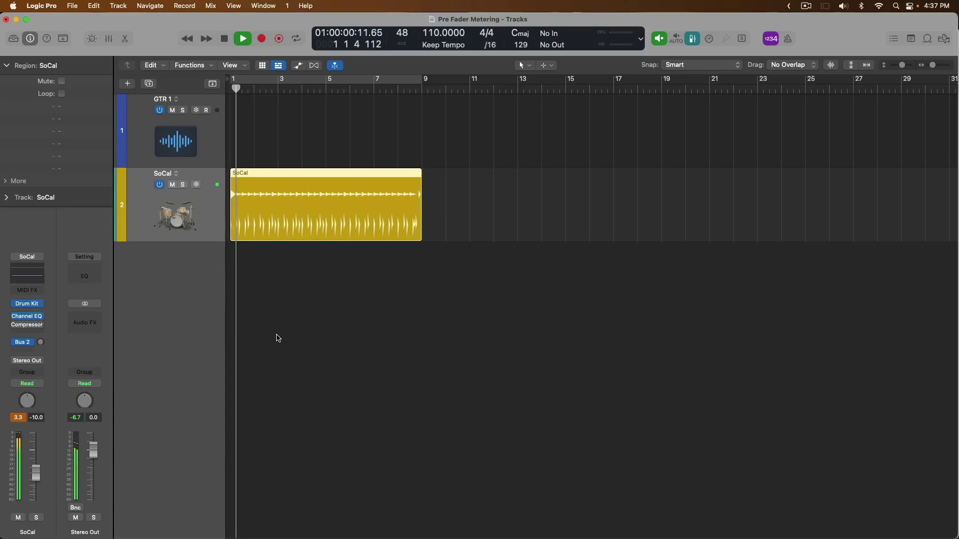
{"action": "key", "text": "space"}
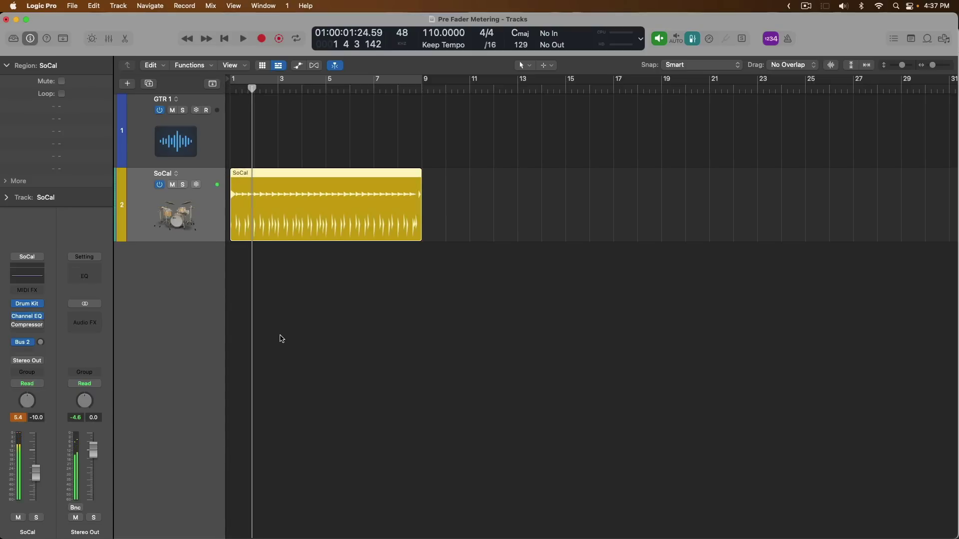
{"action": "left_click", "coordinate": [25, 326]}
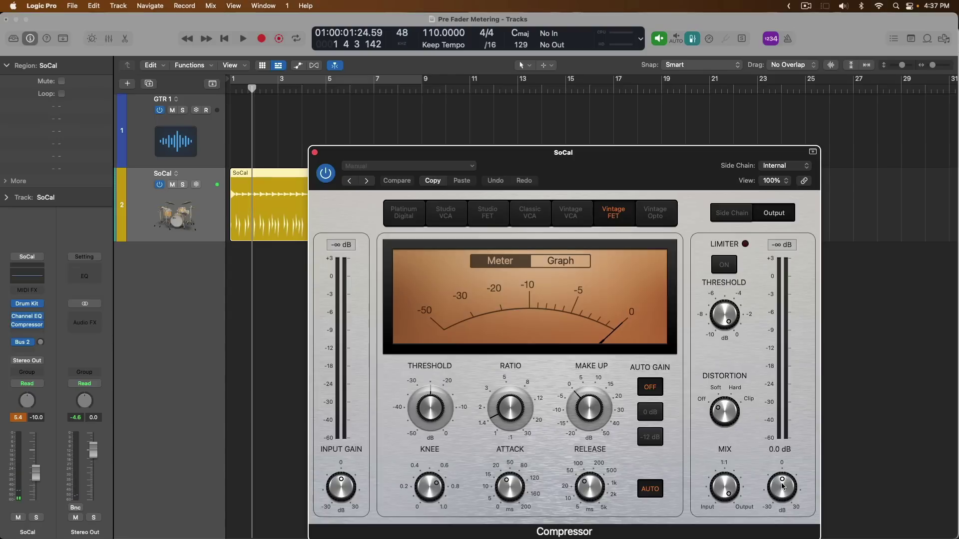
Step: Turn the Compressor output gain down to about -12 dB and play the drums, peaking -7.2
{"action": "left_click_drag", "start_coordinate": [782, 487], "coordinate": [777, 507]}
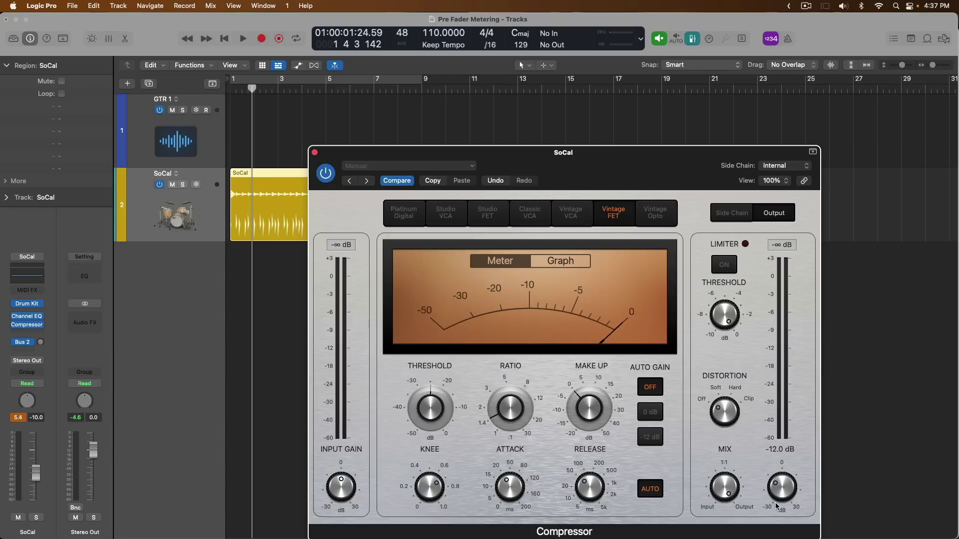
{"action": "left_click", "coordinate": [212, 414]}
{"action": "key", "text": "space"}
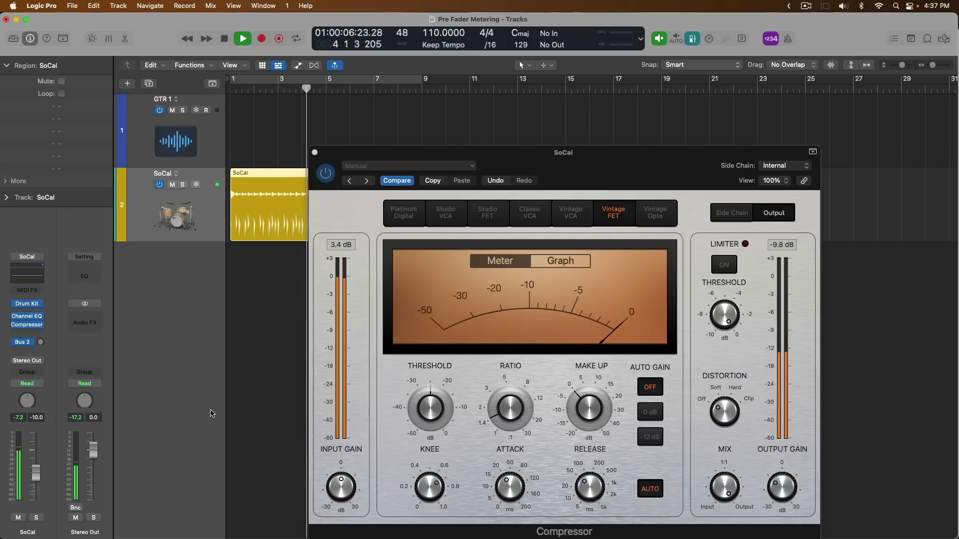
{"action": "key", "text": "space"}
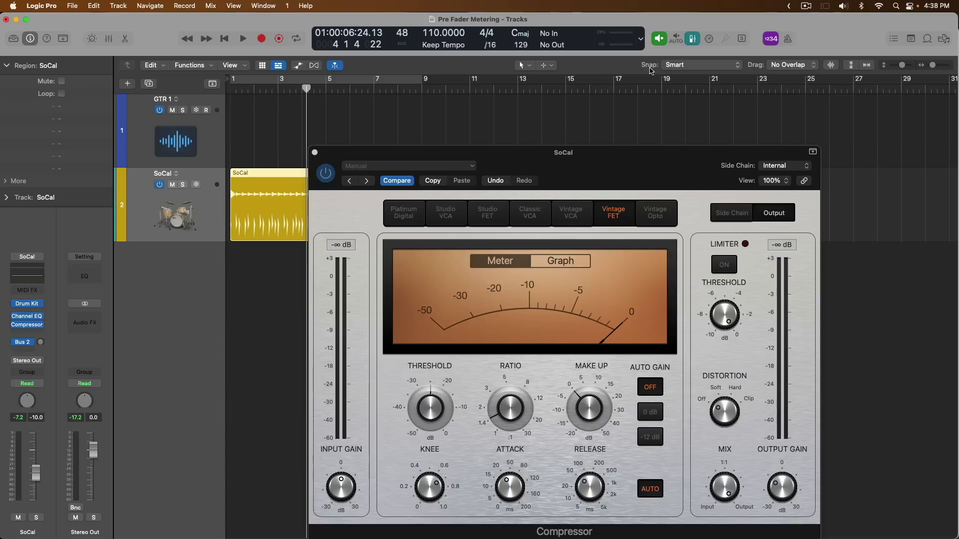
Step: Play the drums with pre-fader metering off, then switch pre-fader metering on again
{"action": "left_click", "coordinate": [693, 38]}
{"action": "key", "text": "space"}
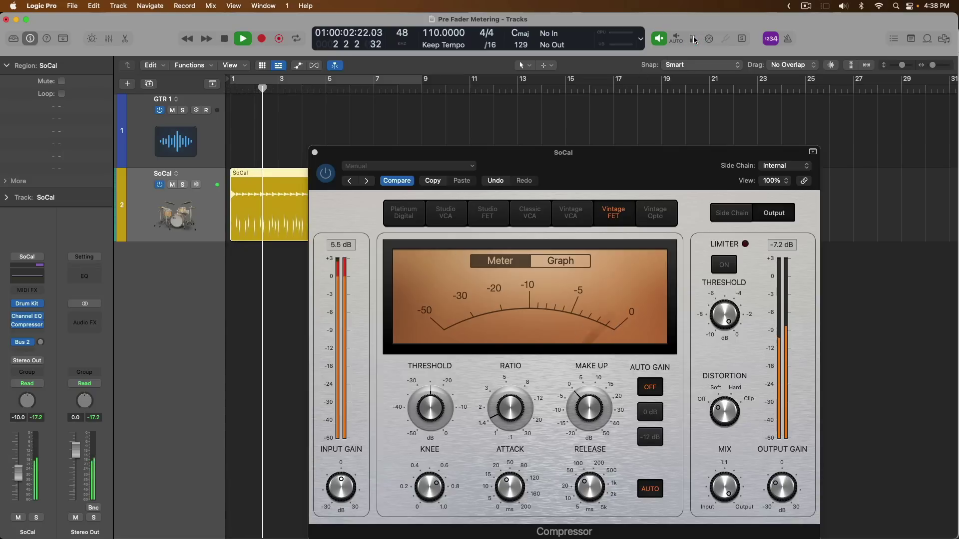
{"action": "key", "text": "space"}
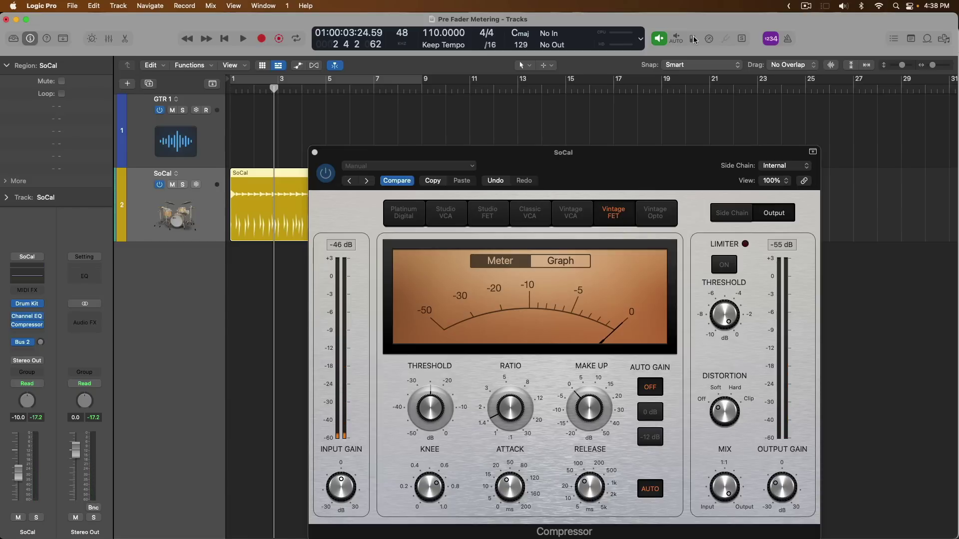
{"action": "left_click", "coordinate": [692, 39]}
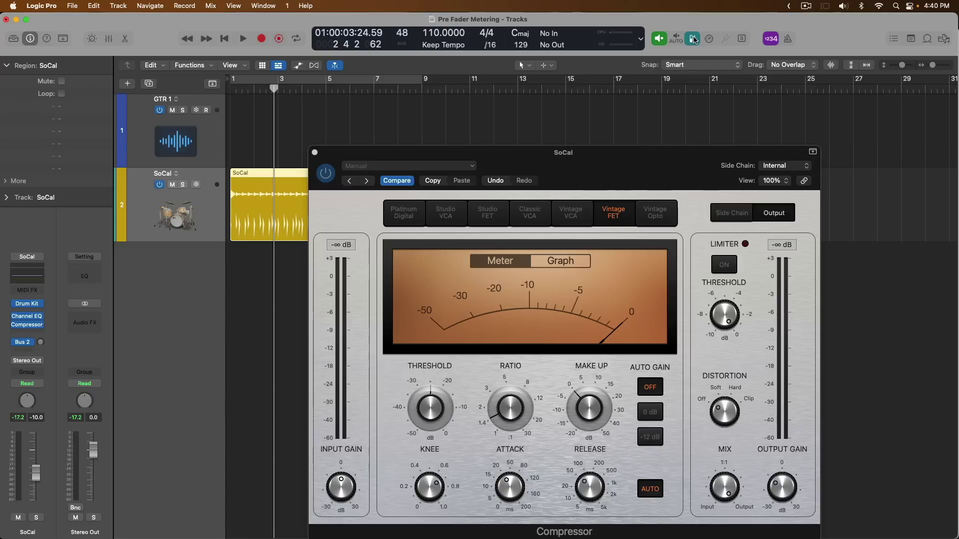
Step: Bypass the SoCal Compressor, play the drums without it, then open the Channel EQ
{"action": "left_click", "coordinate": [13, 325]}
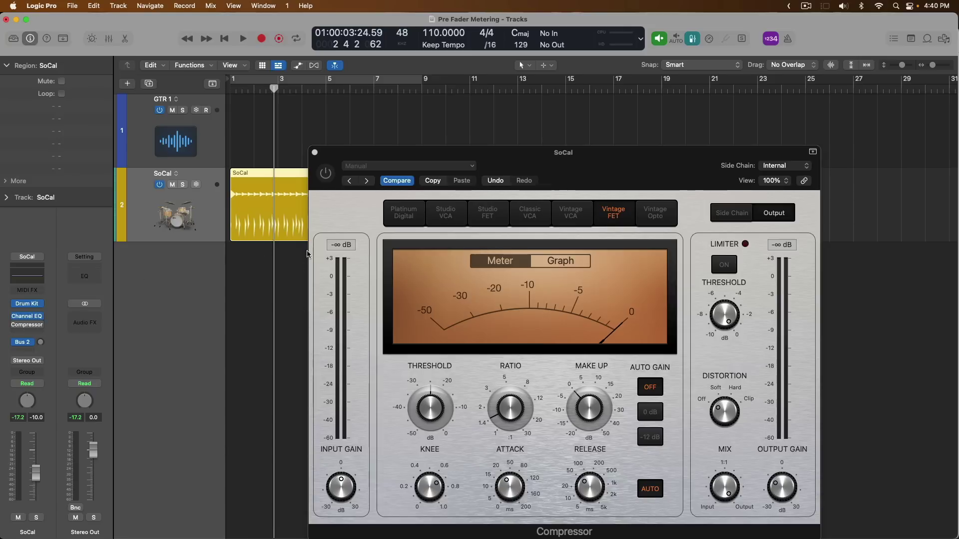
{"action": "left_click_drag", "start_coordinate": [392, 151], "coordinate": [573, 131]}
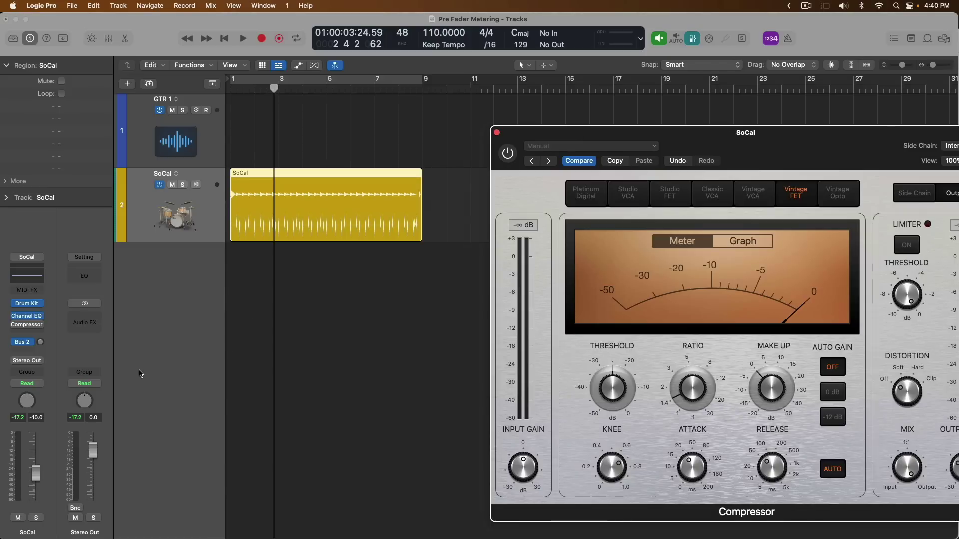
{"action": "key", "text": "space"}
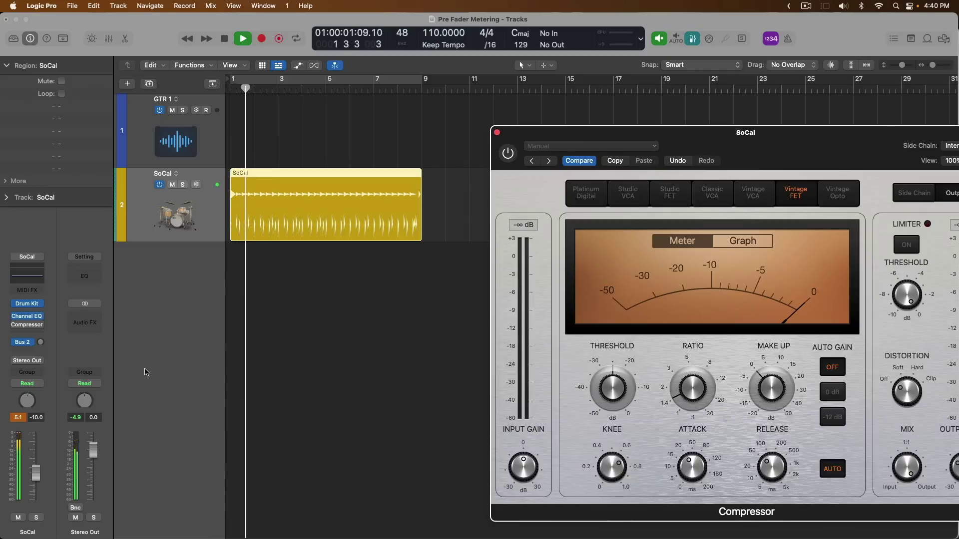
{"action": "key", "text": "space"}
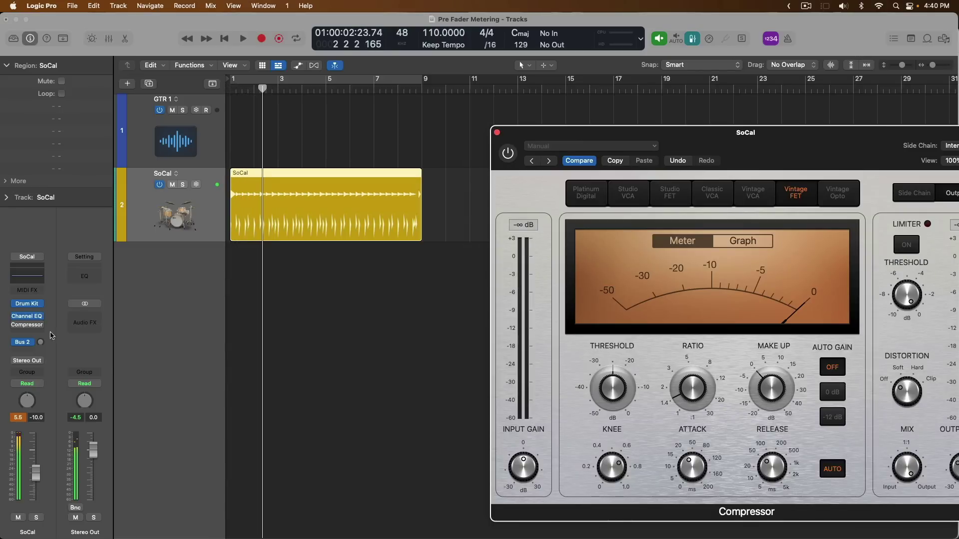
{"action": "left_click", "coordinate": [30, 319]}
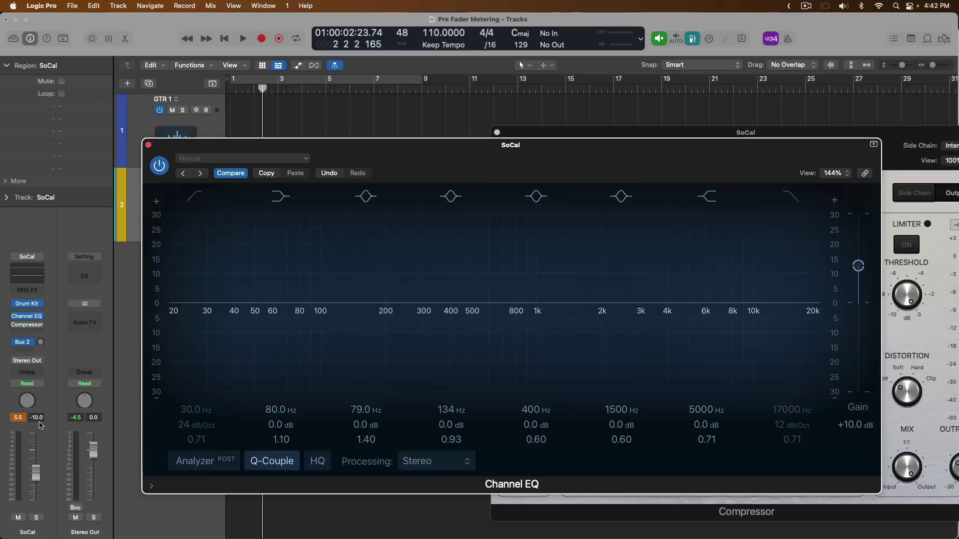
Step: Reset the Channel EQ gain to 0.0 dB, close the EQ, and move the Compressor window left
{"action": "left_click", "coordinate": [858, 265], "text": "alt"}
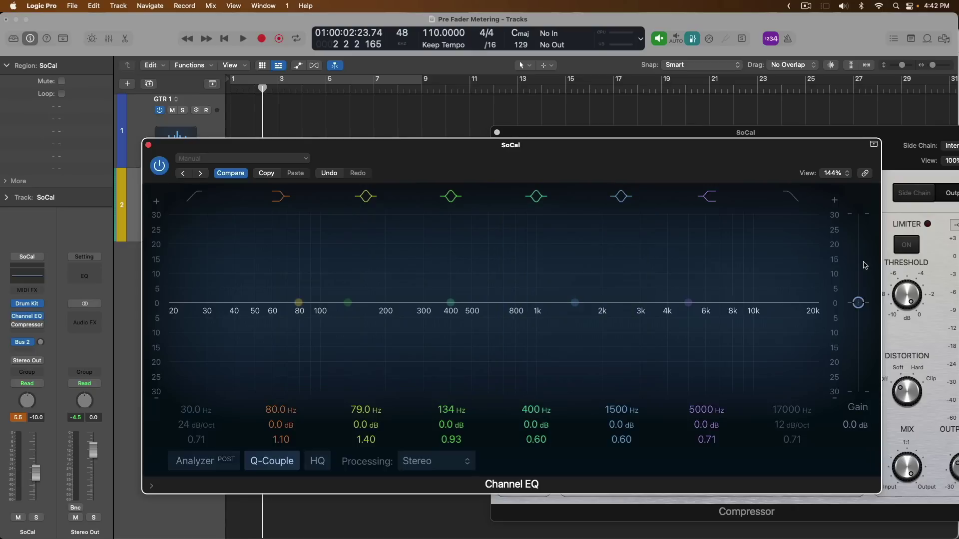
{"action": "left_click", "coordinate": [148, 147]}
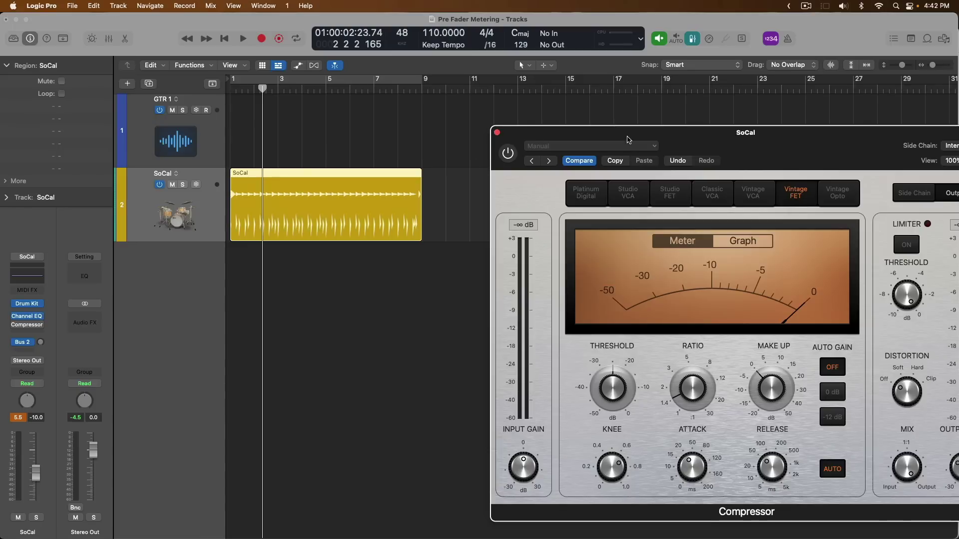
{"action": "left_click_drag", "start_coordinate": [620, 138], "coordinate": [470, 134]}
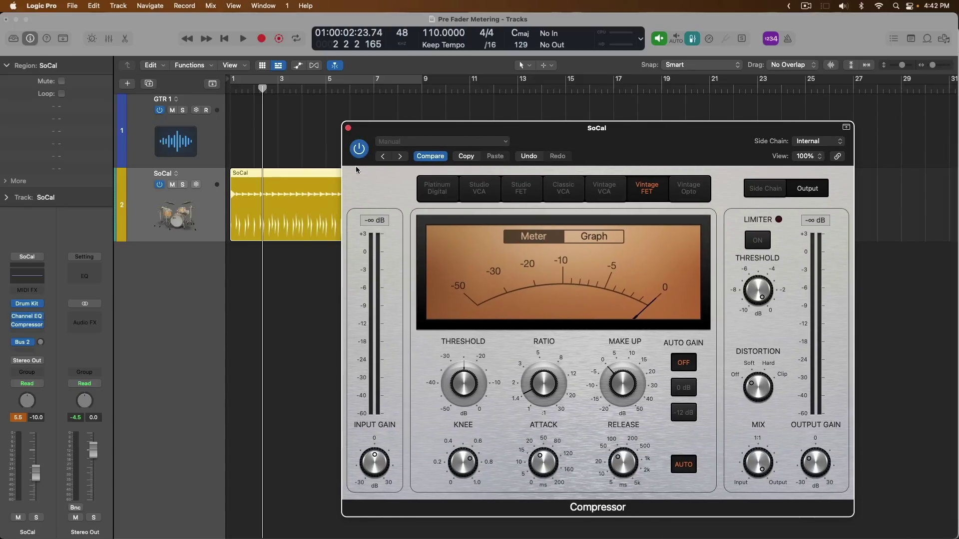
Step: Reset the peak readouts and play the drums with Compressor output gain at -12 dB
{"action": "left_click_drag", "start_coordinate": [539, 126], "coordinate": [594, 123]}
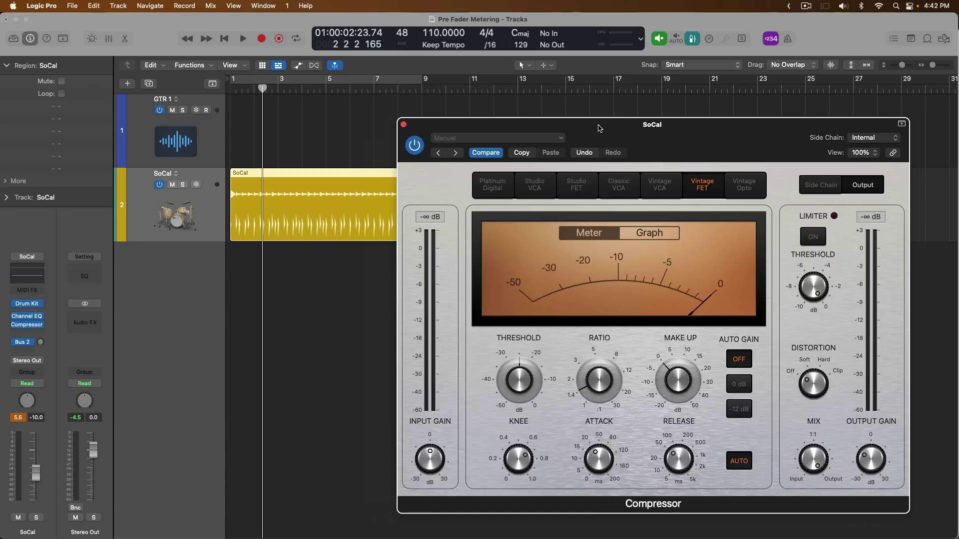
{"action": "left_click", "coordinate": [19, 418]}
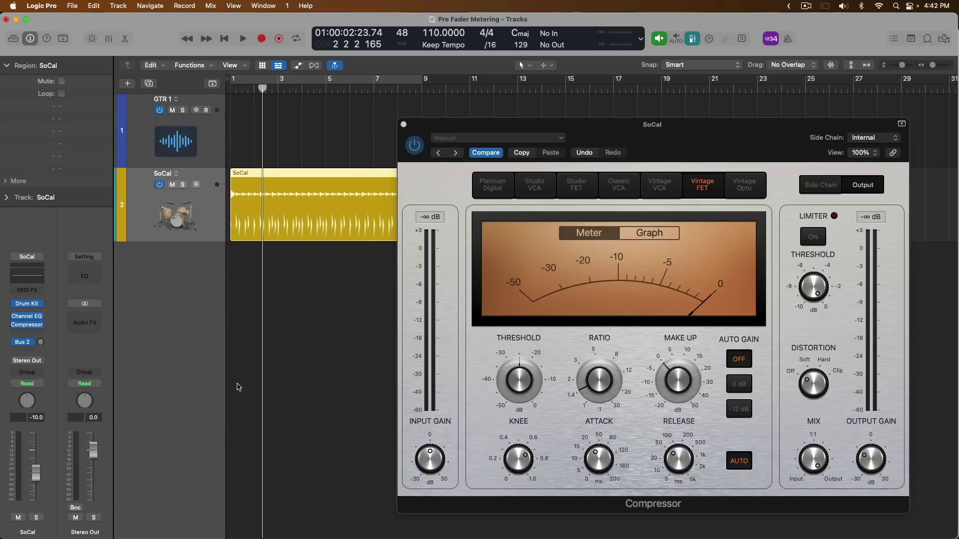
{"action": "key", "text": "Return"}
{"action": "key", "text": "space"}
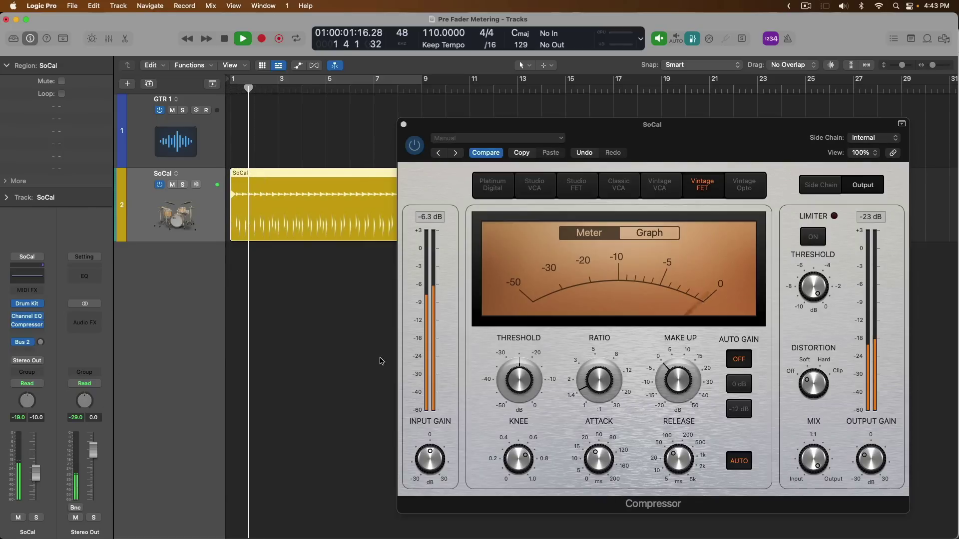
{"action": "mouse_move", "coordinate": [869, 462]}
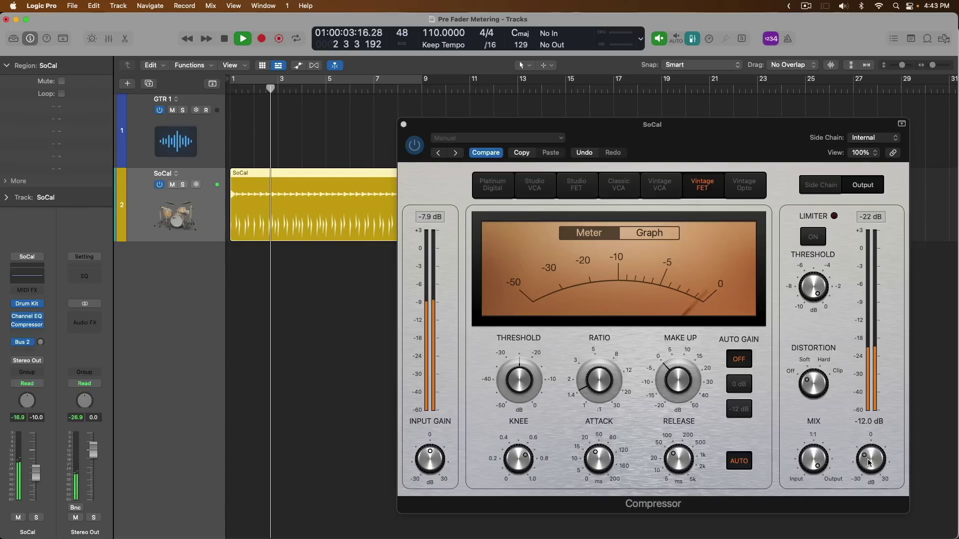
{"action": "key", "text": "space"}
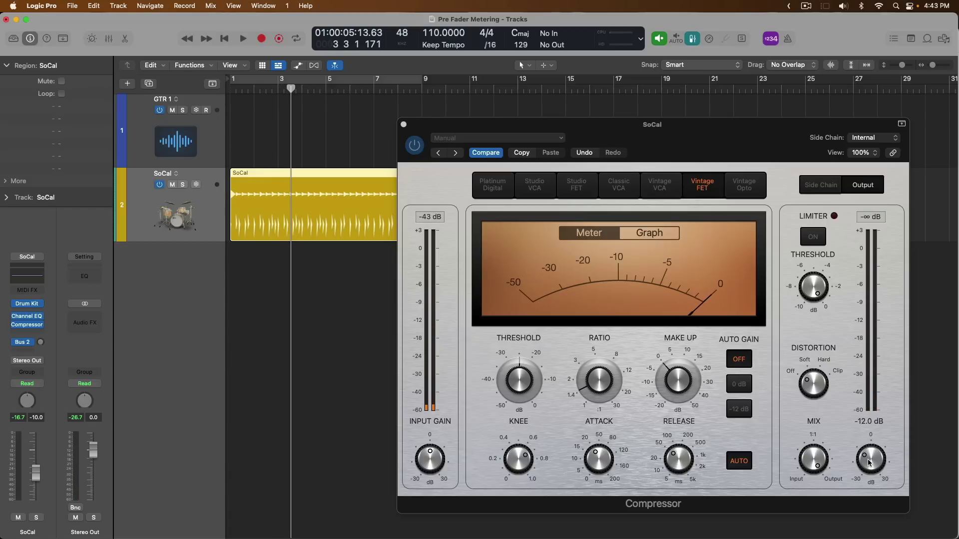
Step: Raise the Compressor output gain back to 0.0 dB and replay, SoCal peaking at -5.1
{"action": "left_click_drag", "start_coordinate": [869, 463], "coordinate": [859, 441]}
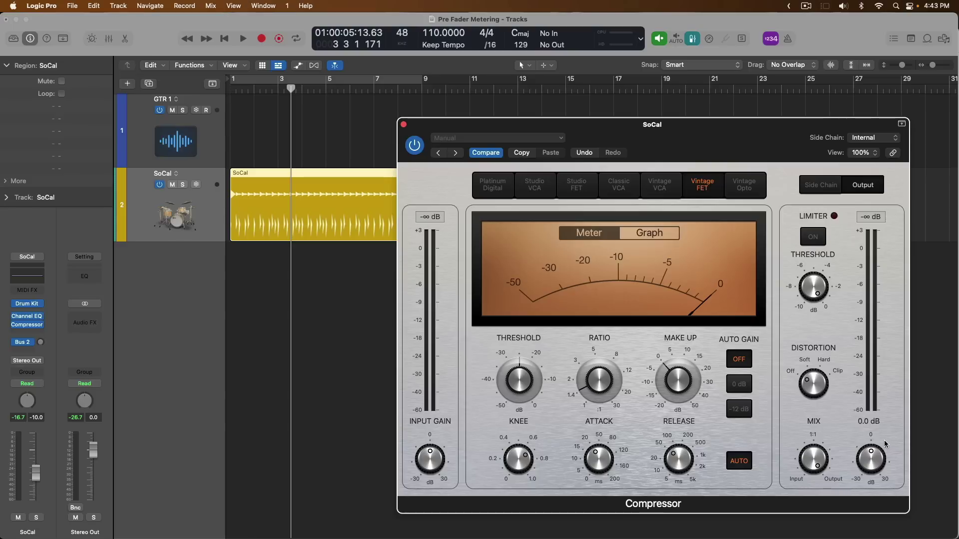
{"action": "key", "text": "Return"}
{"action": "key", "text": "space"}
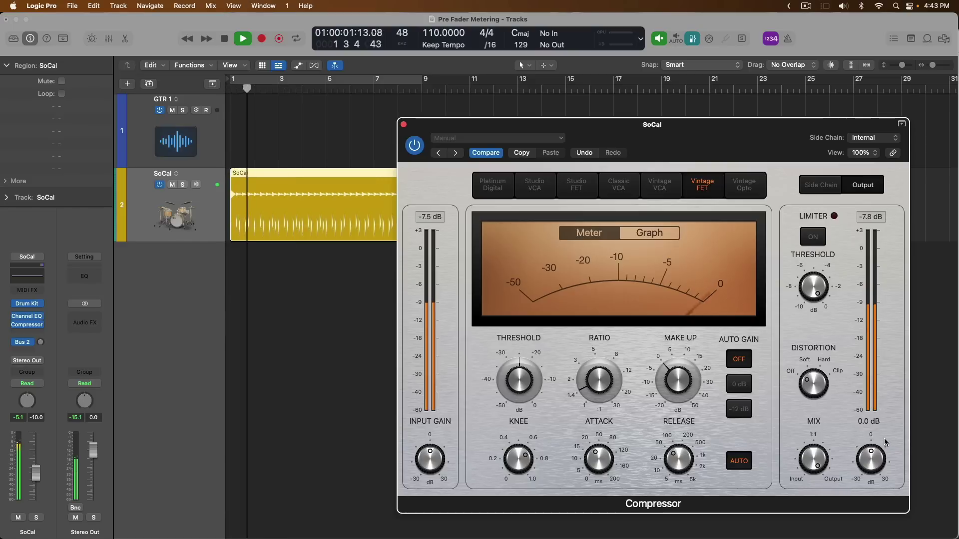
{"action": "key", "text": "space"}
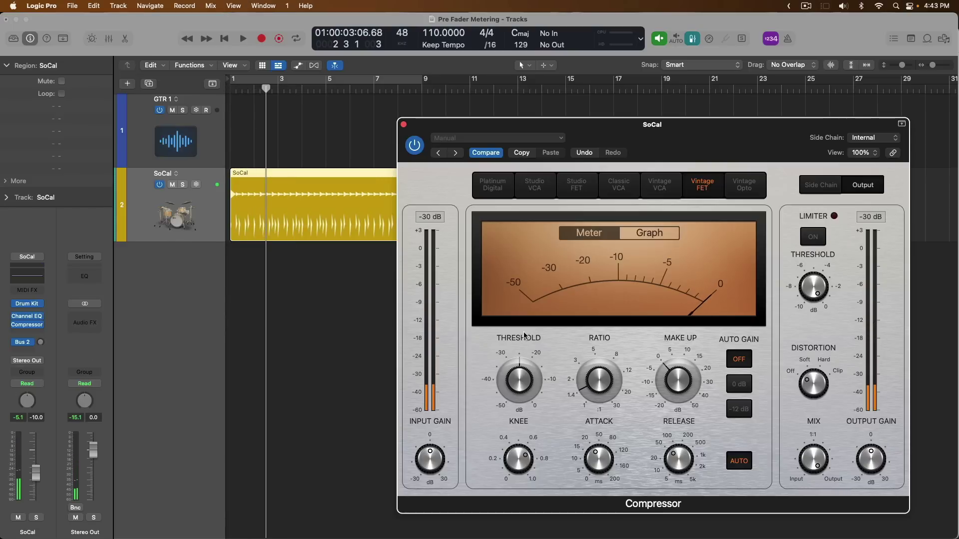
Step: Close the Compressor, switch pre-fader metering off, and play the drums, SoCal reading -15.1
{"action": "left_click", "coordinate": [404, 124]}
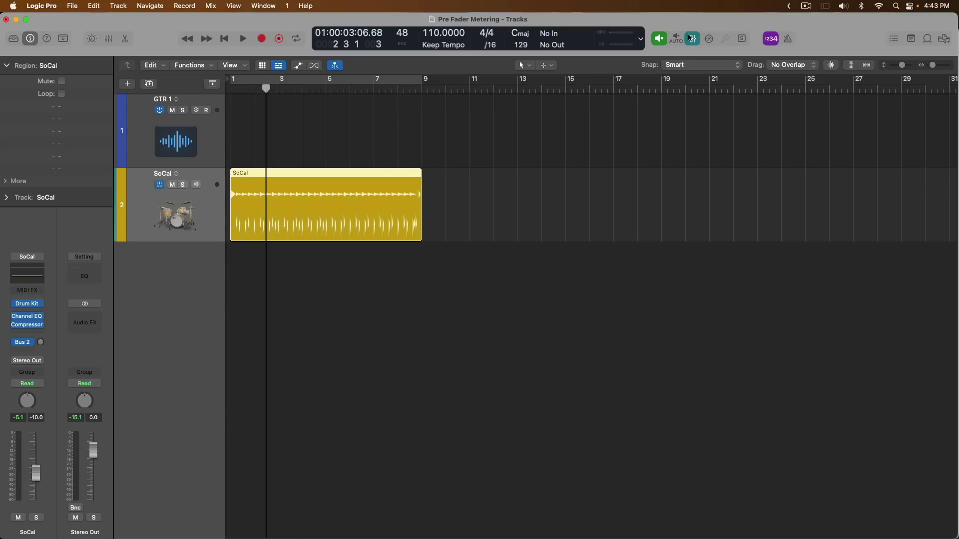
{"action": "left_click", "coordinate": [691, 38]}
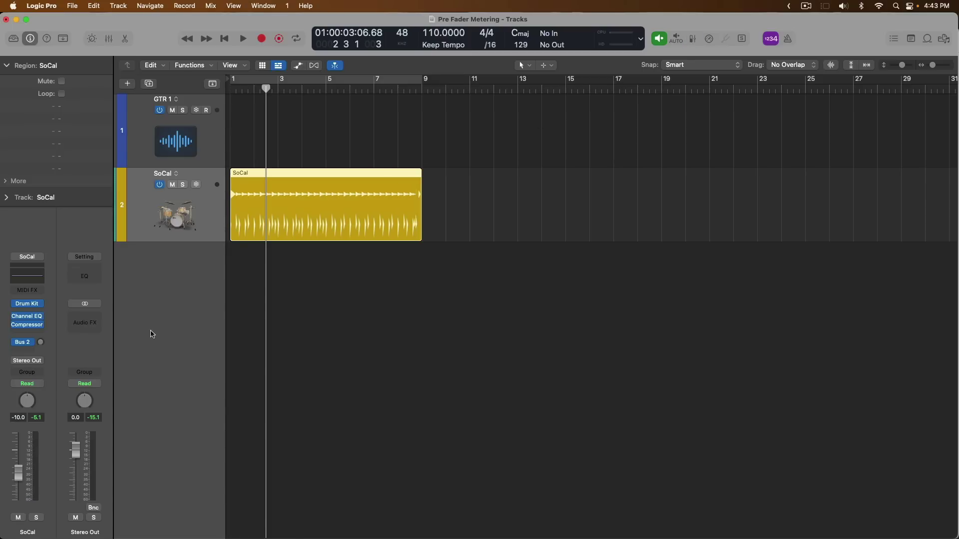
{"action": "key", "text": "Return"}
{"action": "key", "text": "space"}
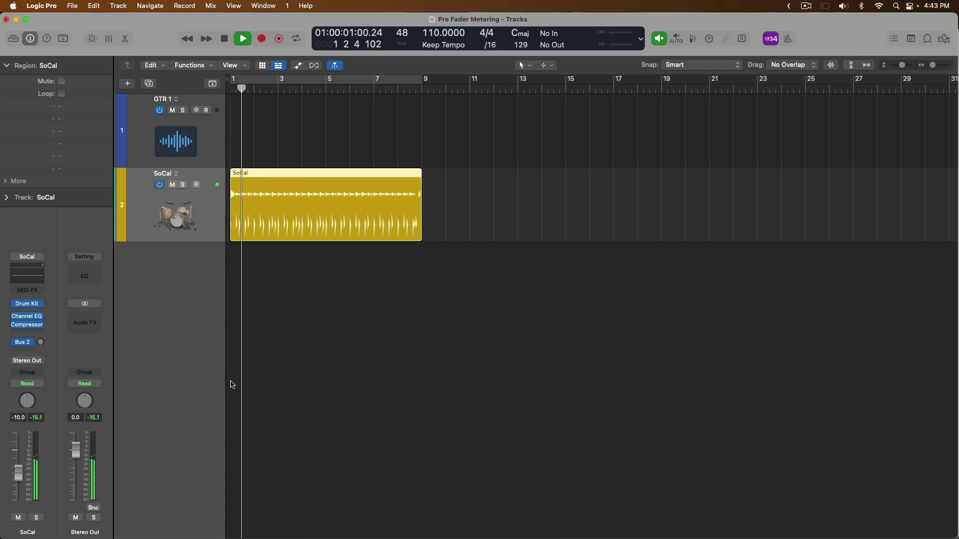
{"action": "key", "text": "space"}
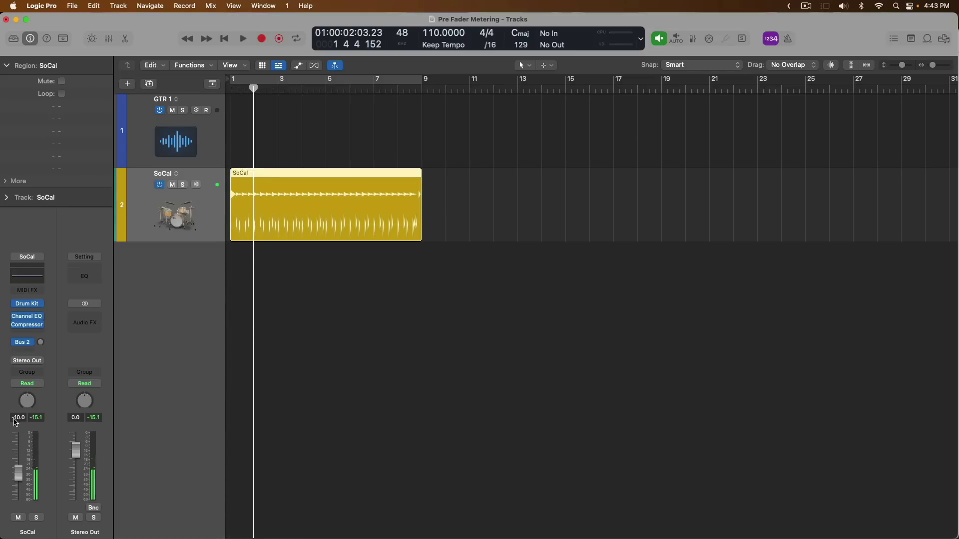